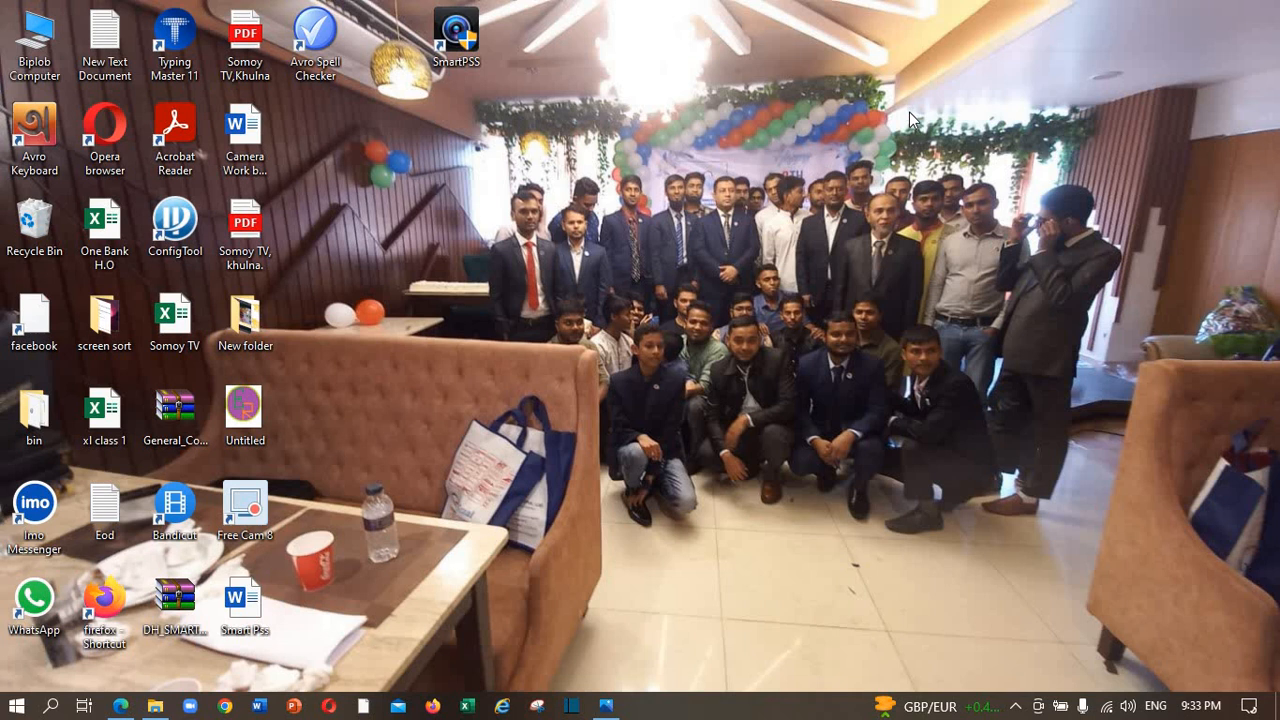
From the network flyout, reach WiFi settings and open the adapter list in Network Connections.
click(1110, 707)
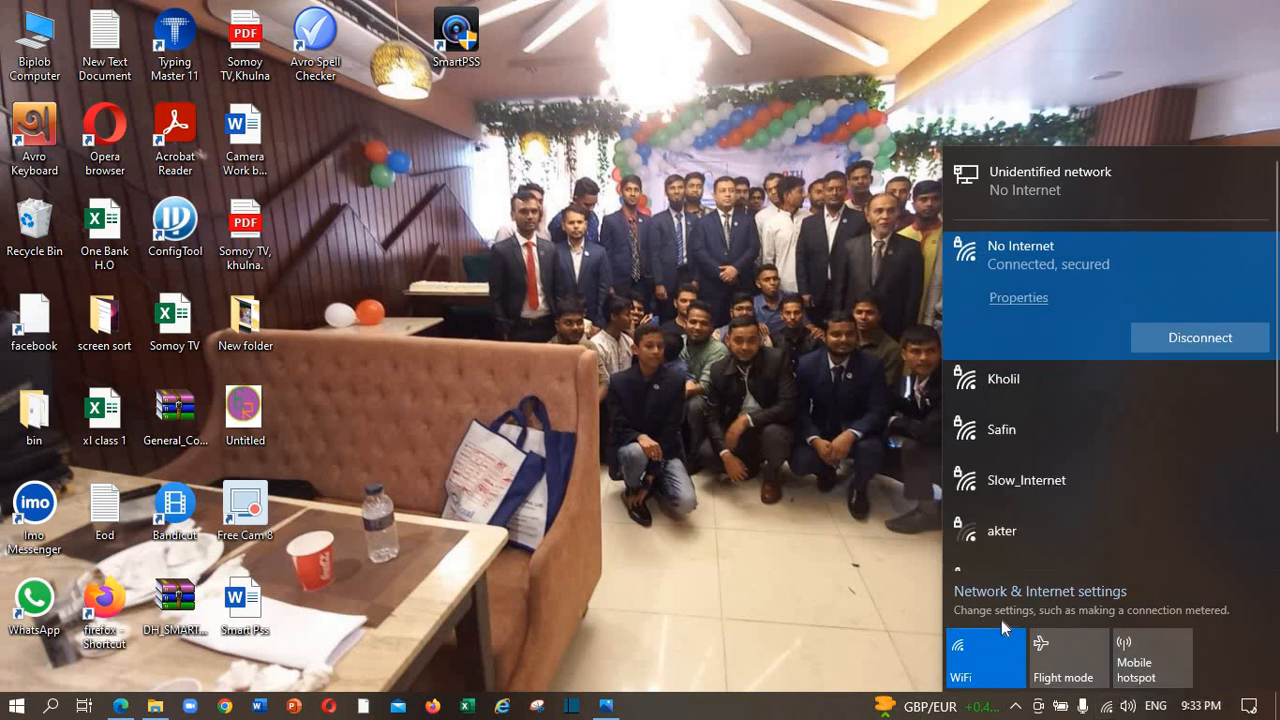
click(1031, 593)
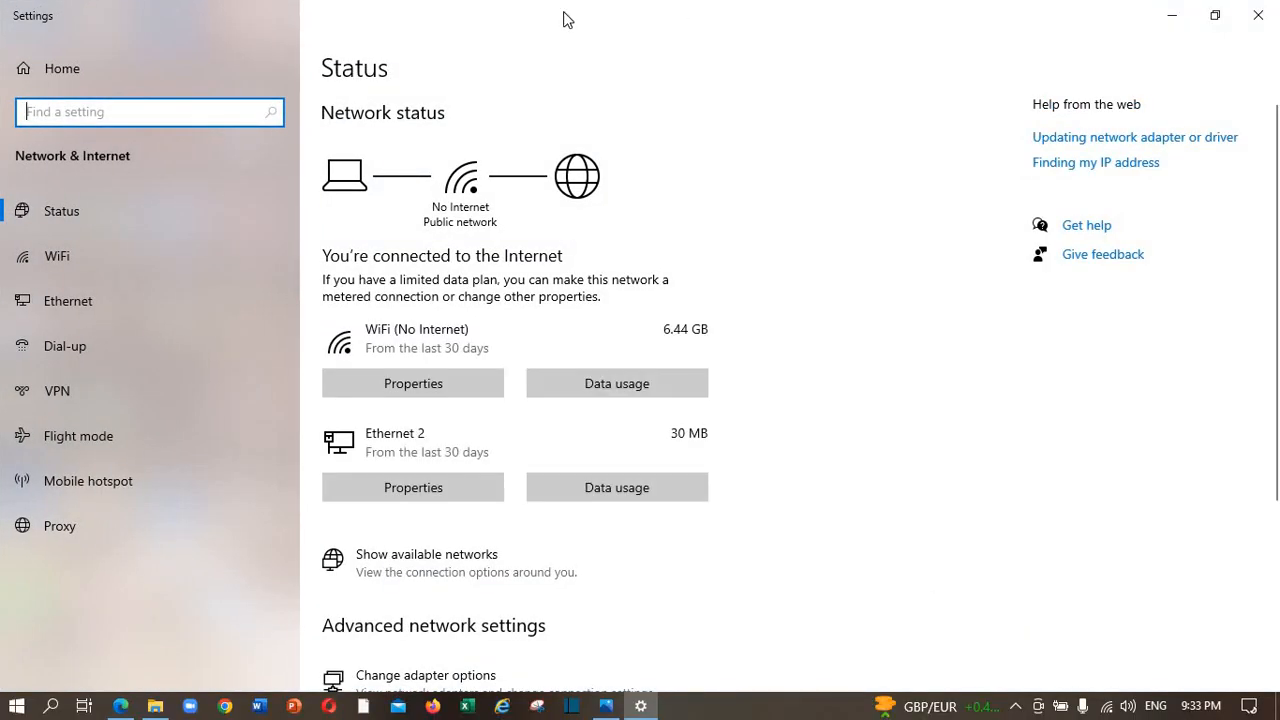
click(50, 255)
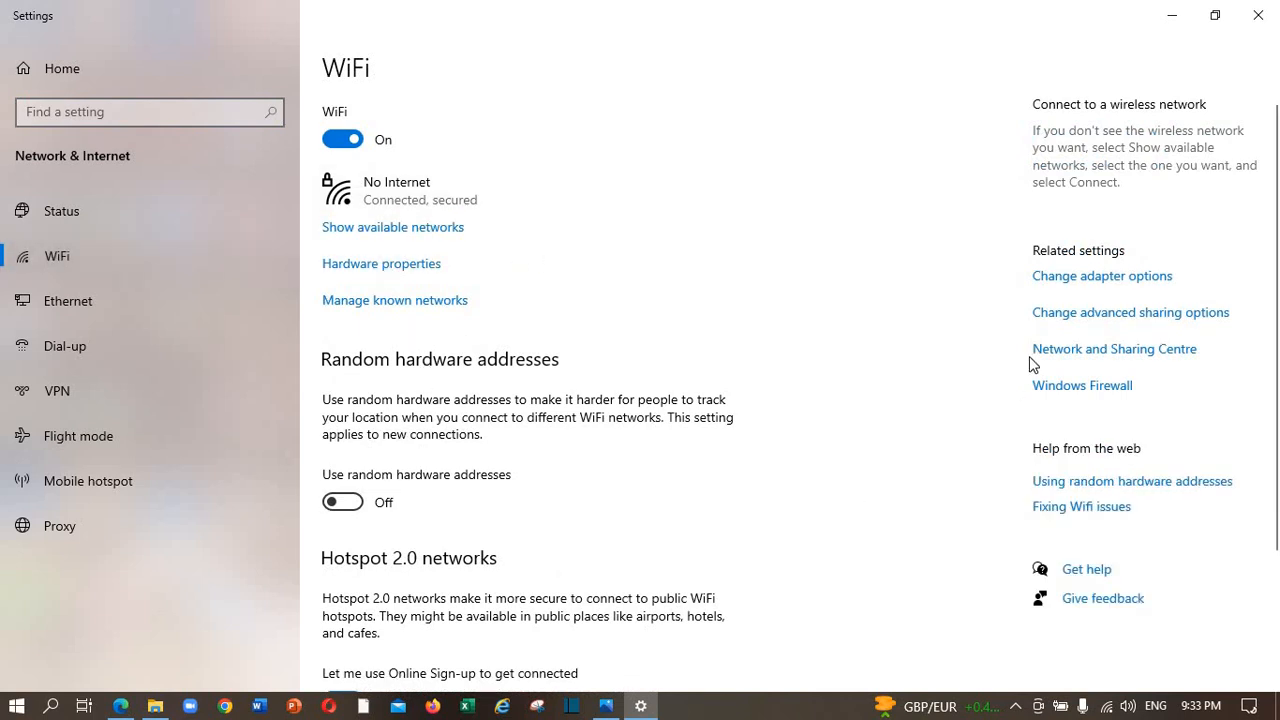
click(1066, 280)
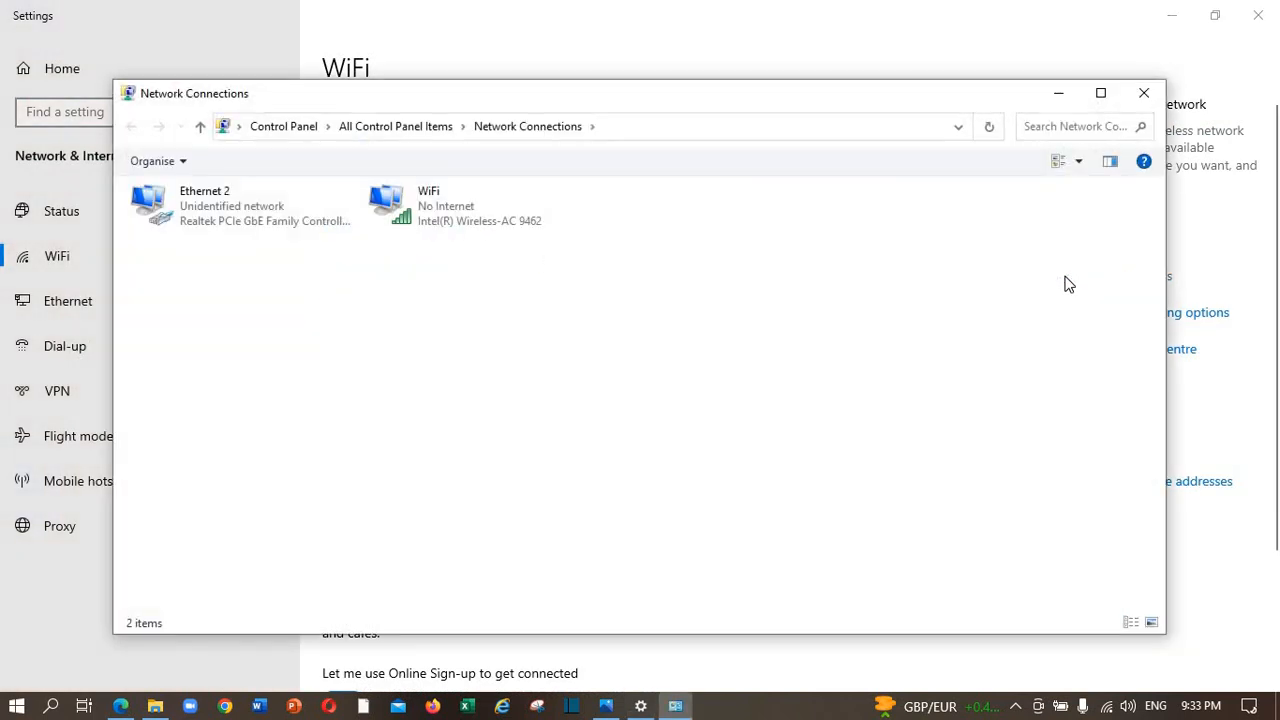
Verify Ethernet 2 uses static IPv4 192.168.1.100, mask 255.255.255.0, gateway 192.168.1.1, then close everything.
click(198, 210)
double_click(198, 210)
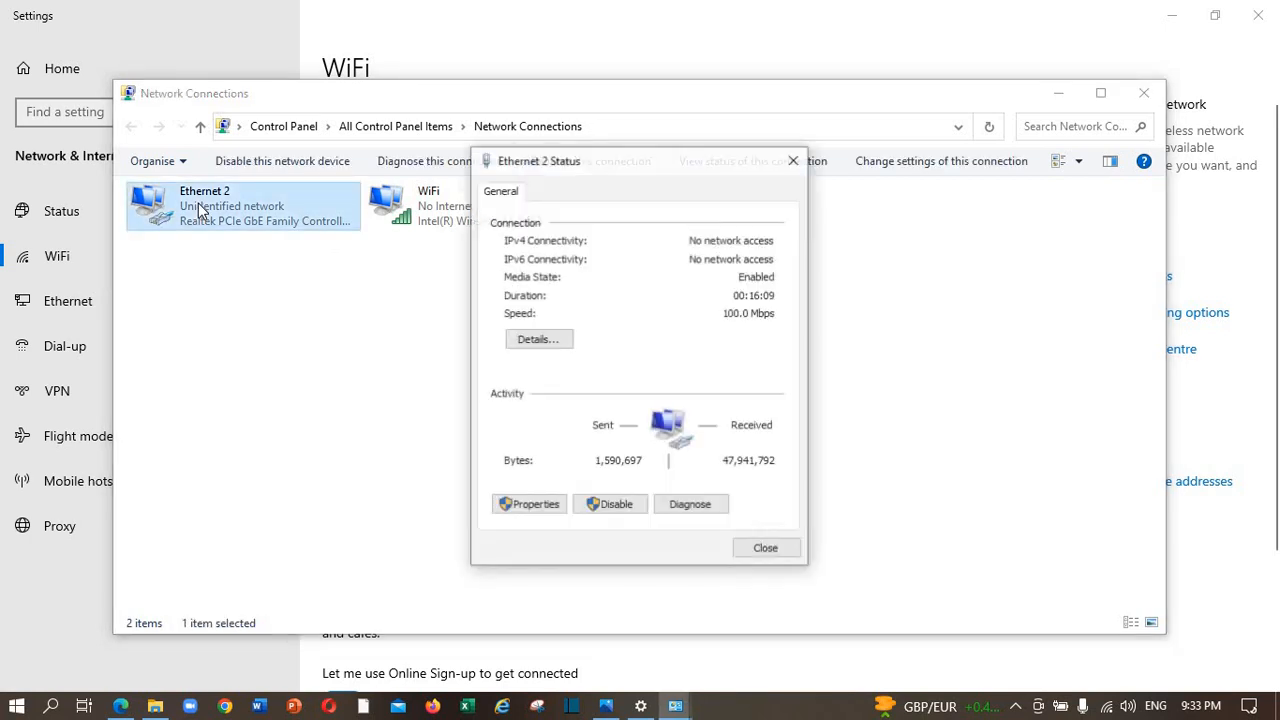
click(550, 508)
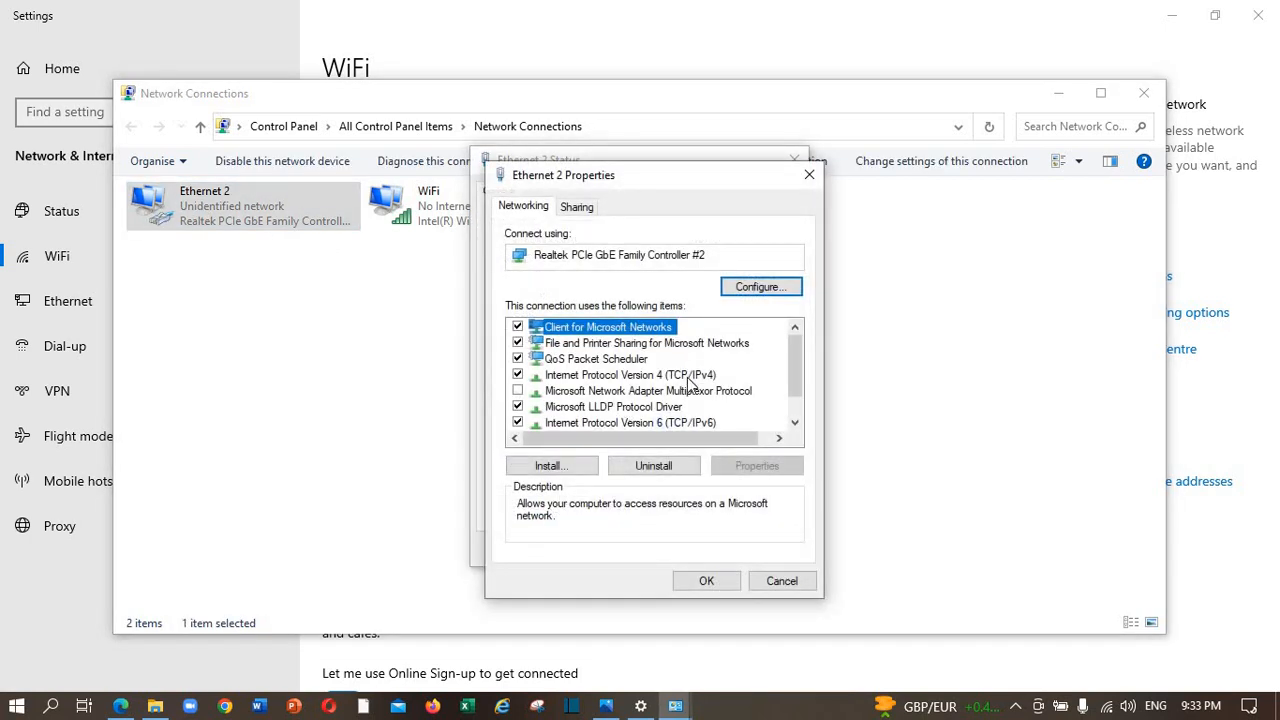
double_click(688, 383)
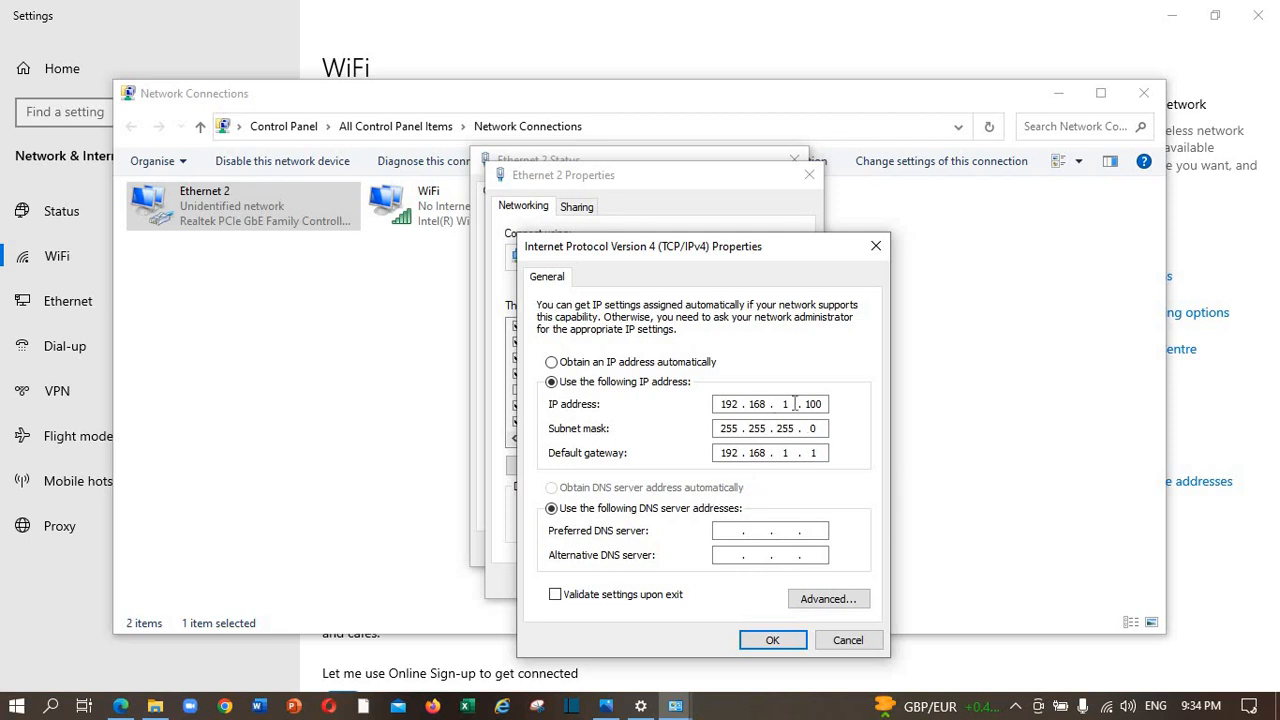
click(797, 646)
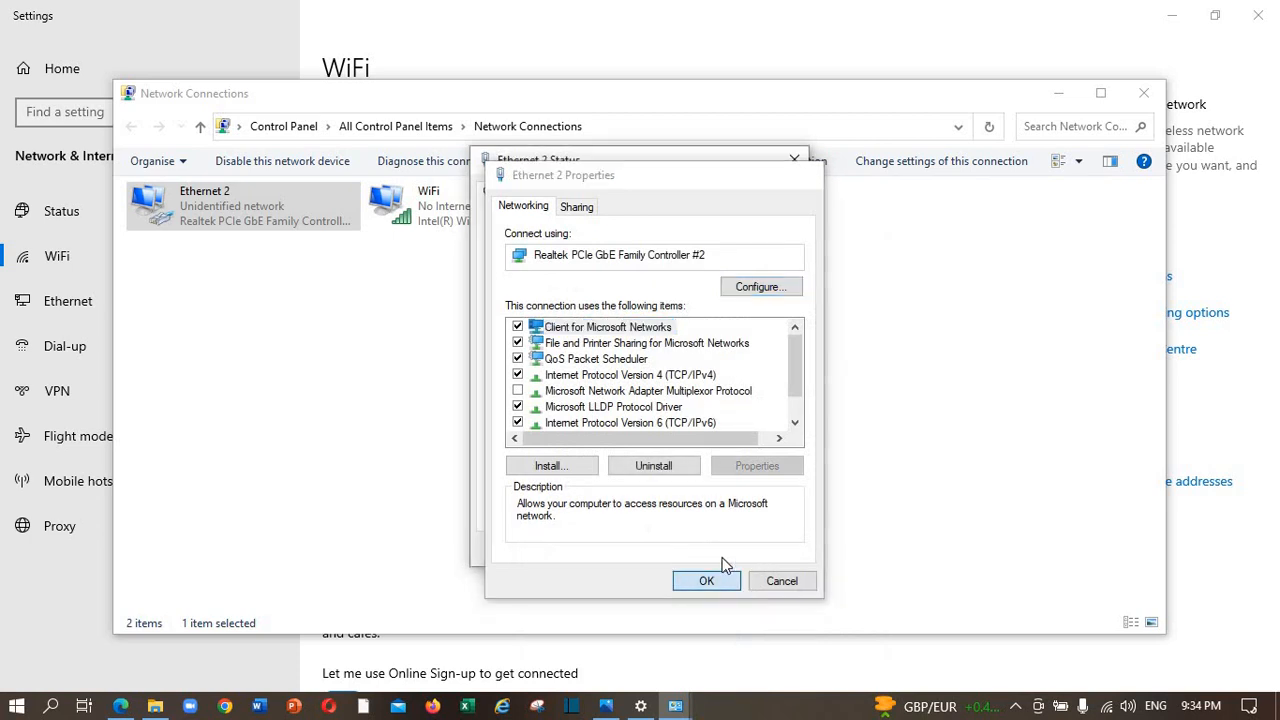
click(722, 579)
click(755, 550)
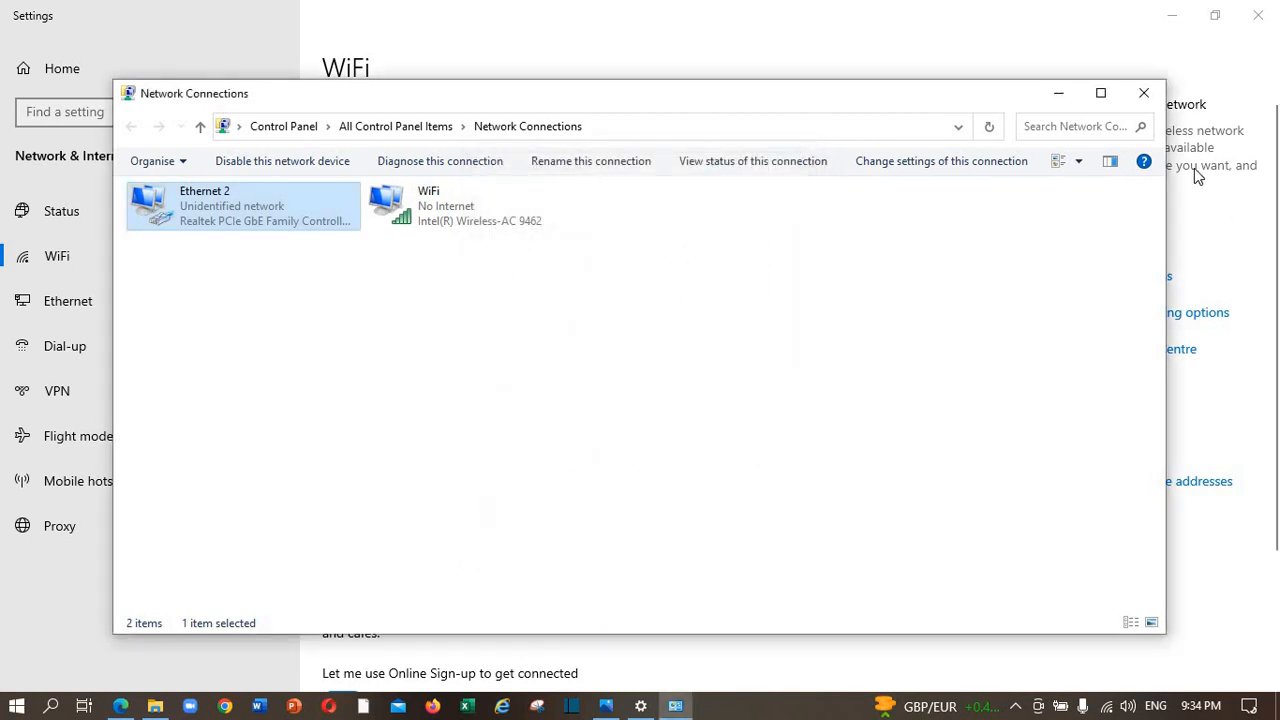
click(1144, 93)
Open Edge, clear the extra tabs, and load the camera page at 192.168.1.108.
click(1258, 15)
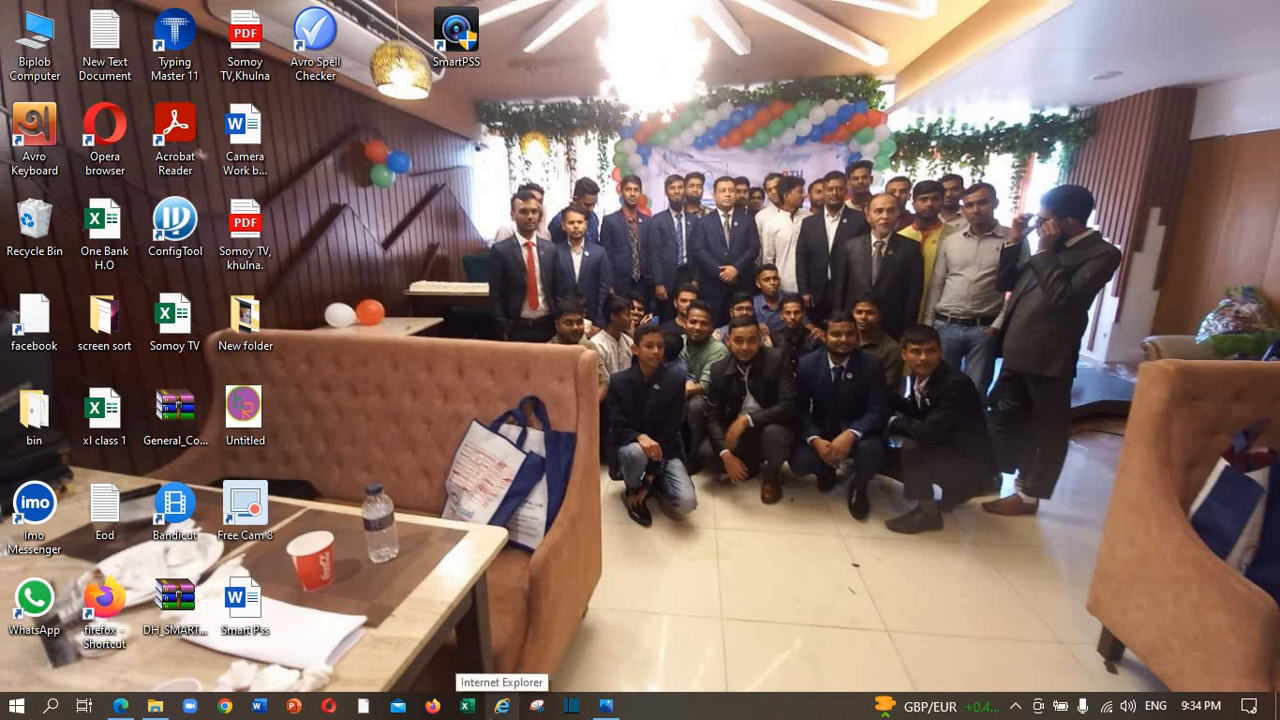
click(502, 706)
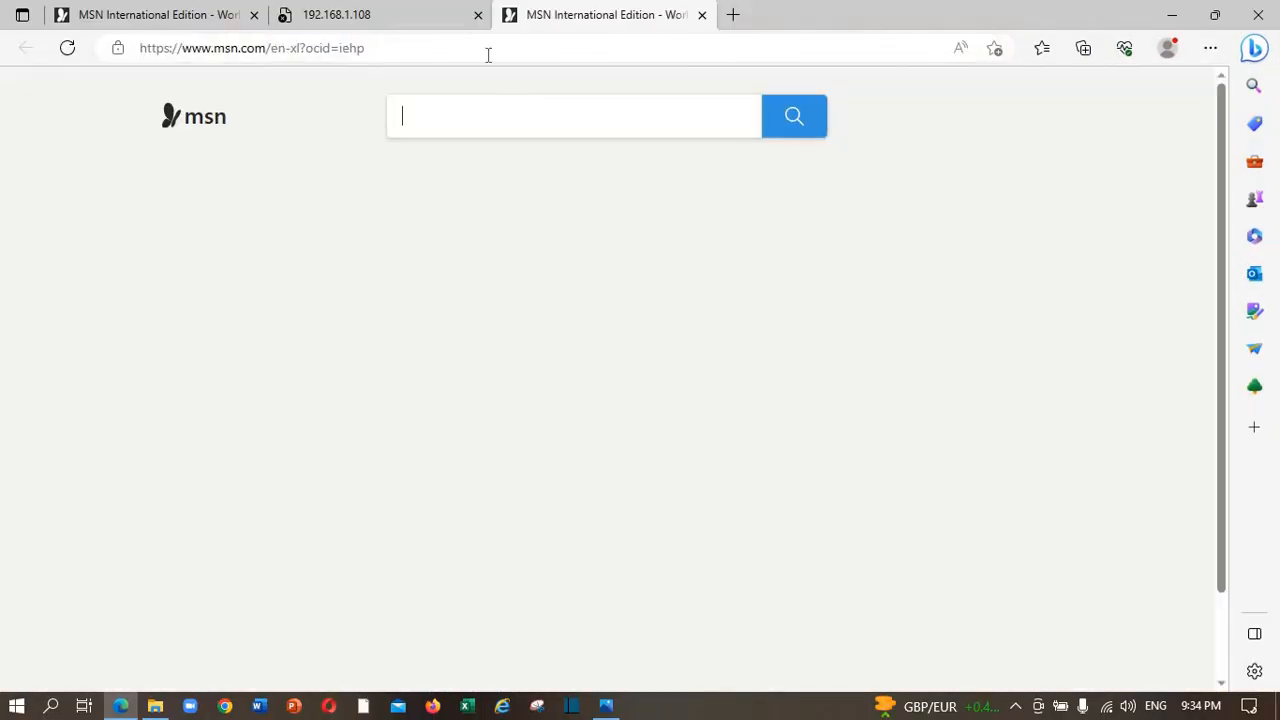
click(479, 19)
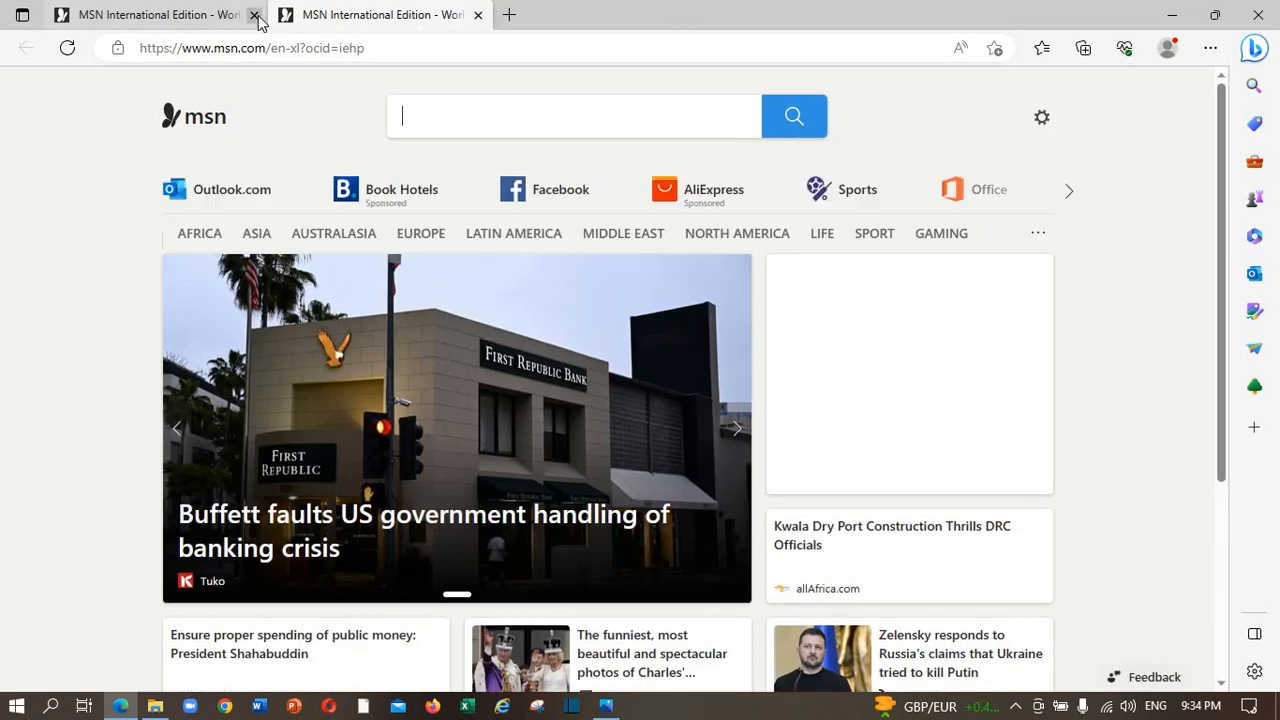
click(254, 15)
click(370, 49)
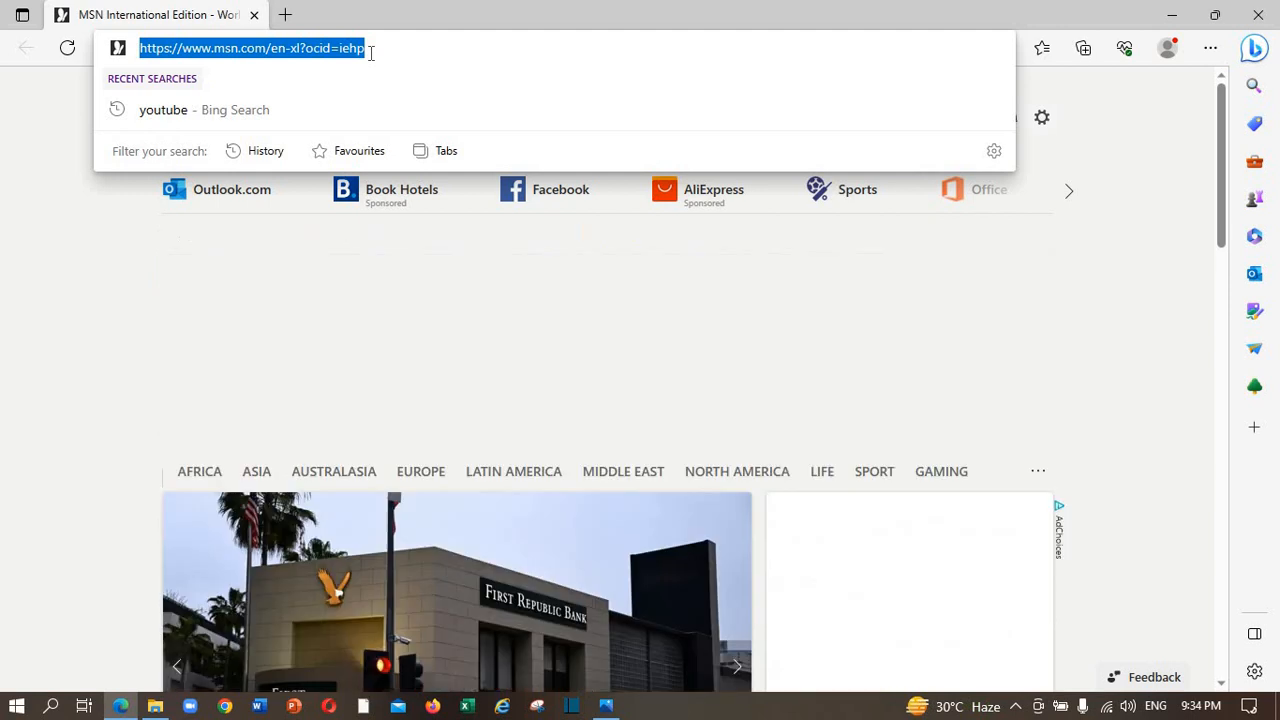
text(192.1)
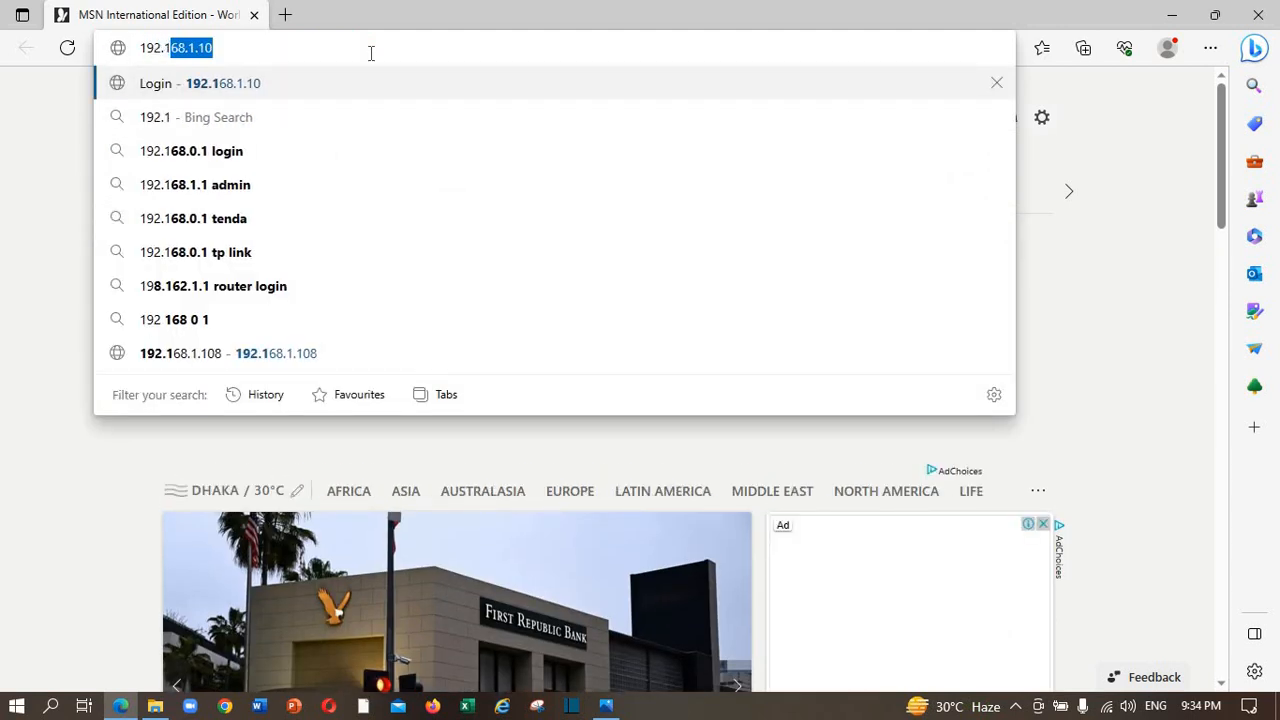
text(68.1.)
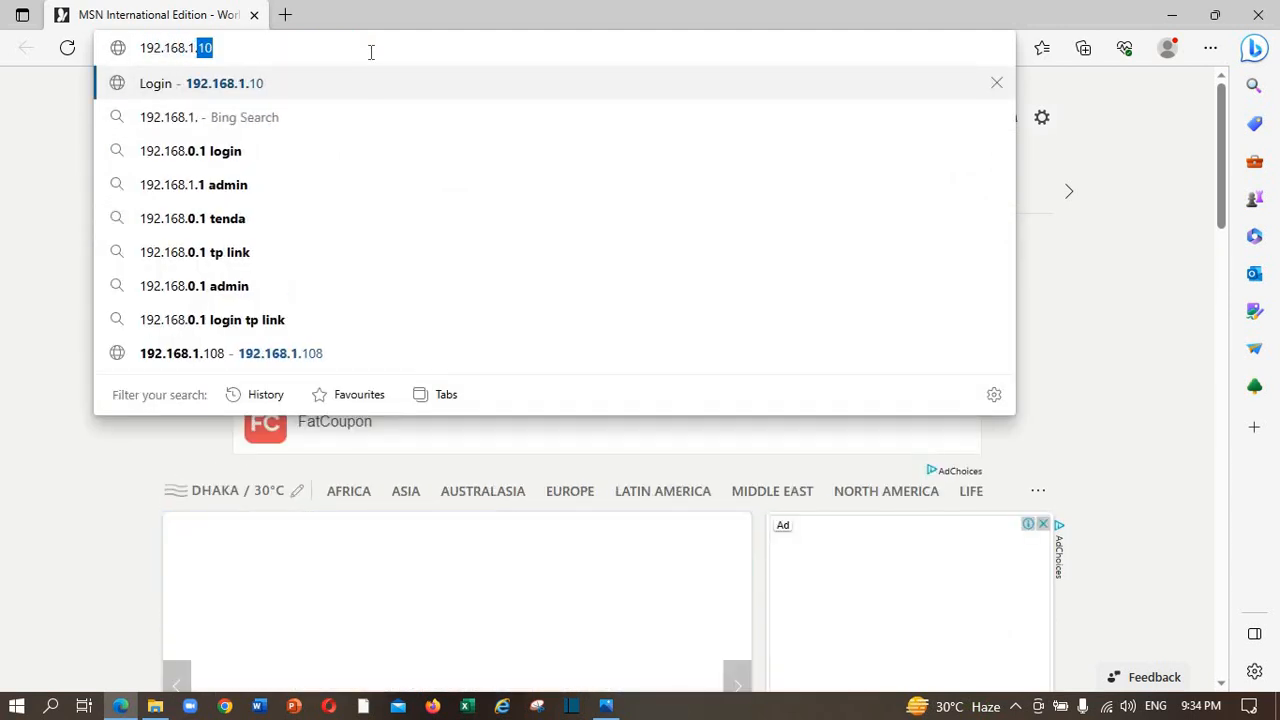
text(108)
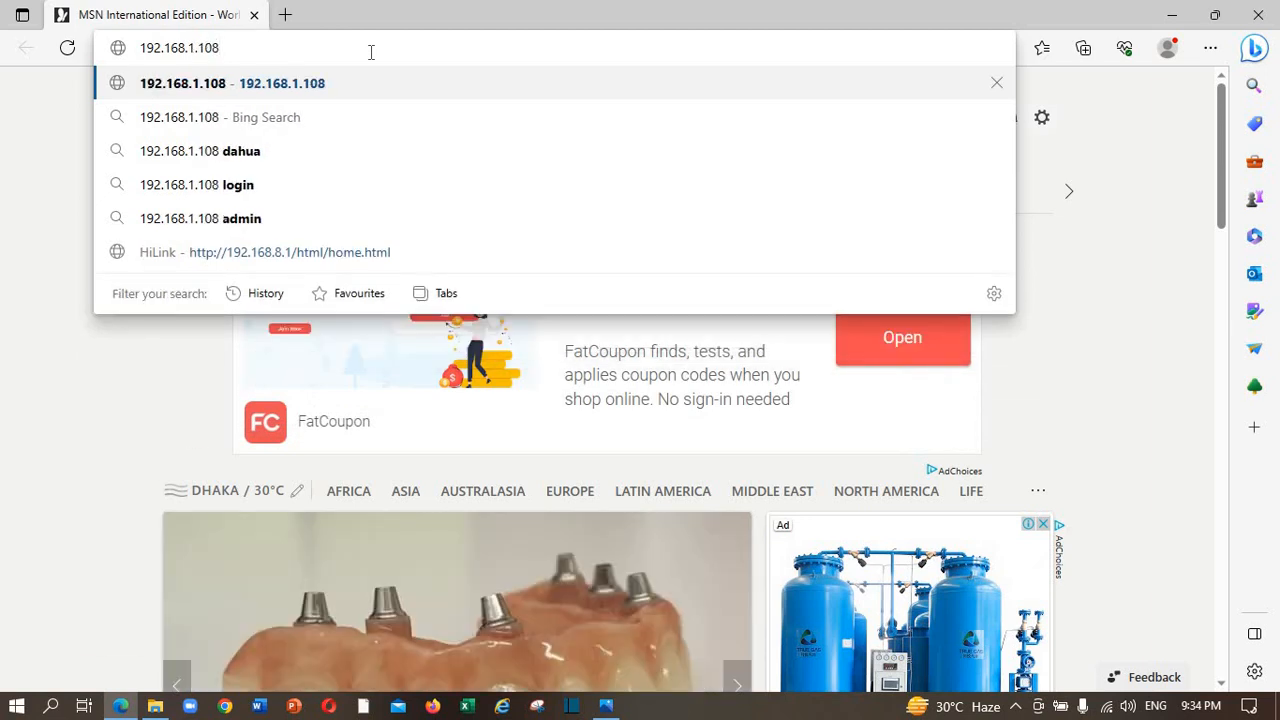
key(Return)
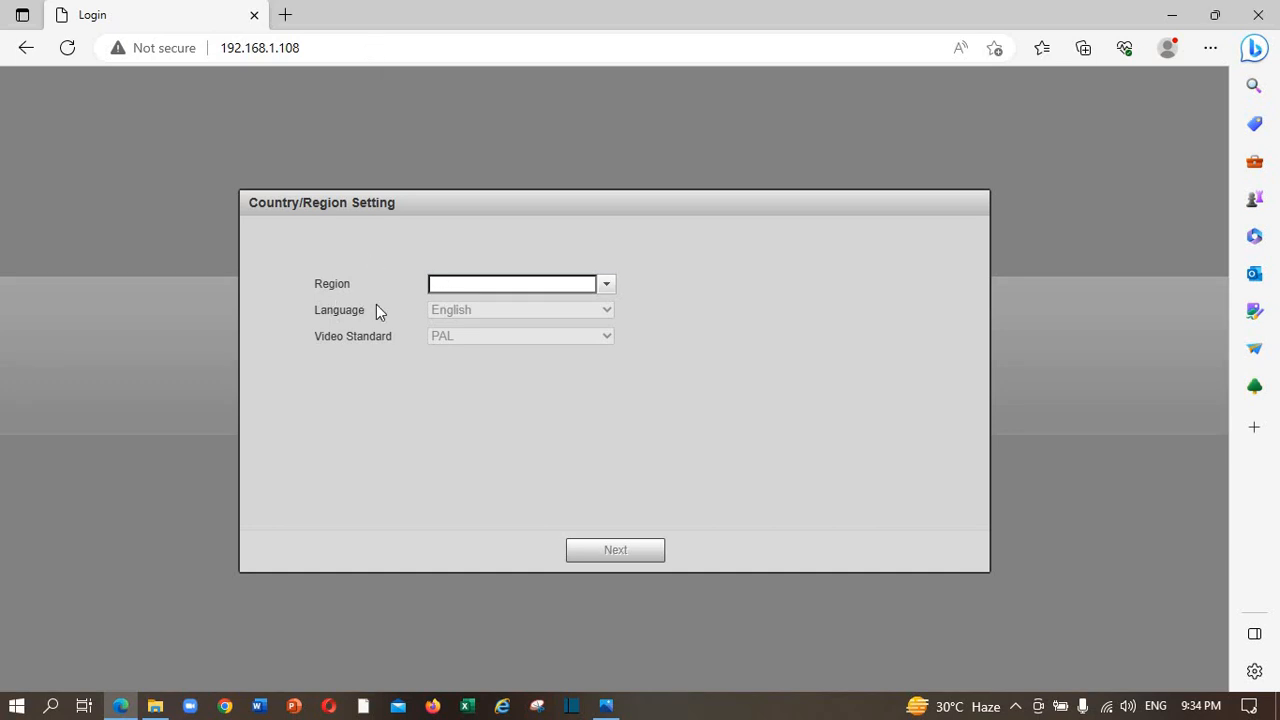
Set the region to Bangladesh and accept the software license and privacy terms.
click(607, 284)
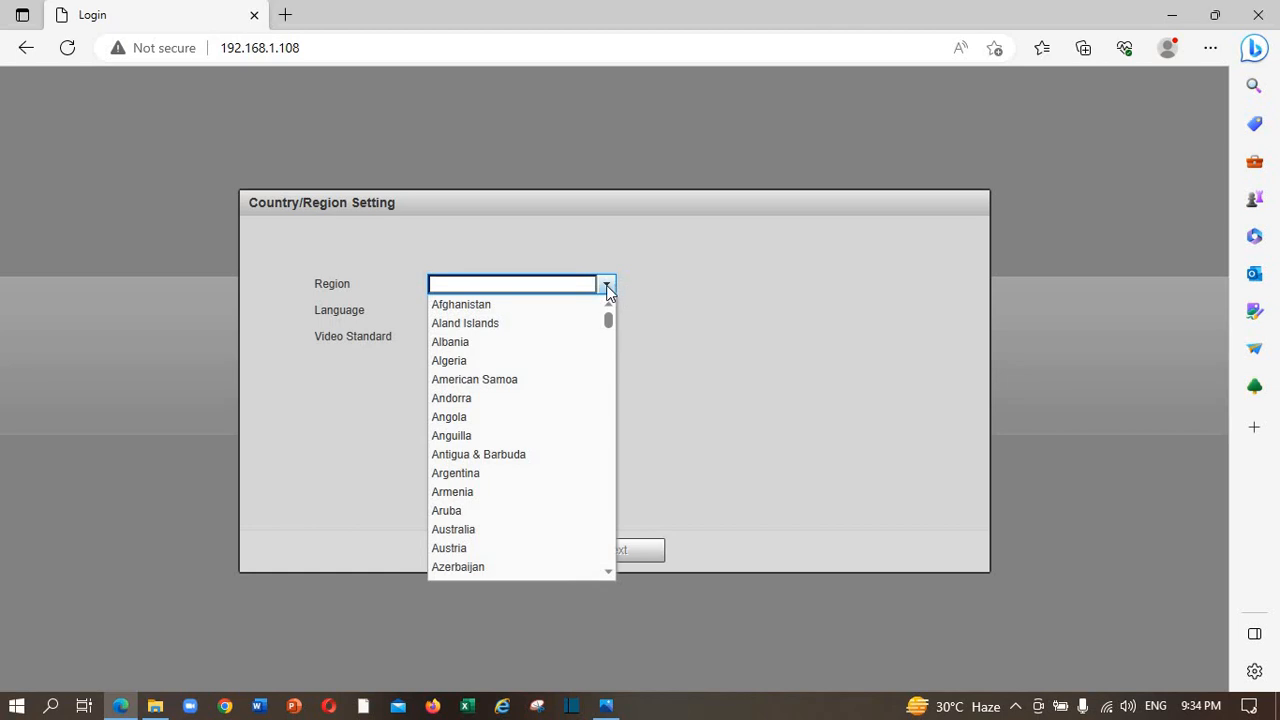
scroll(572, 385, down, 1)
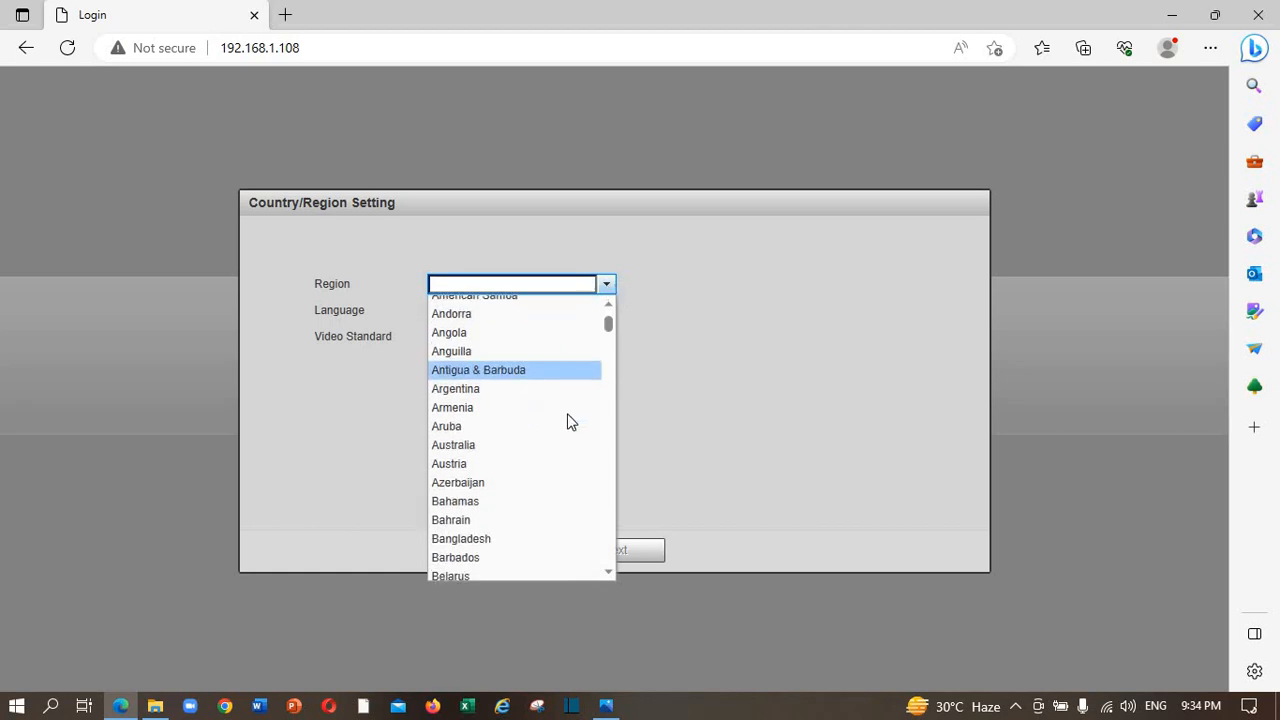
click(531, 537)
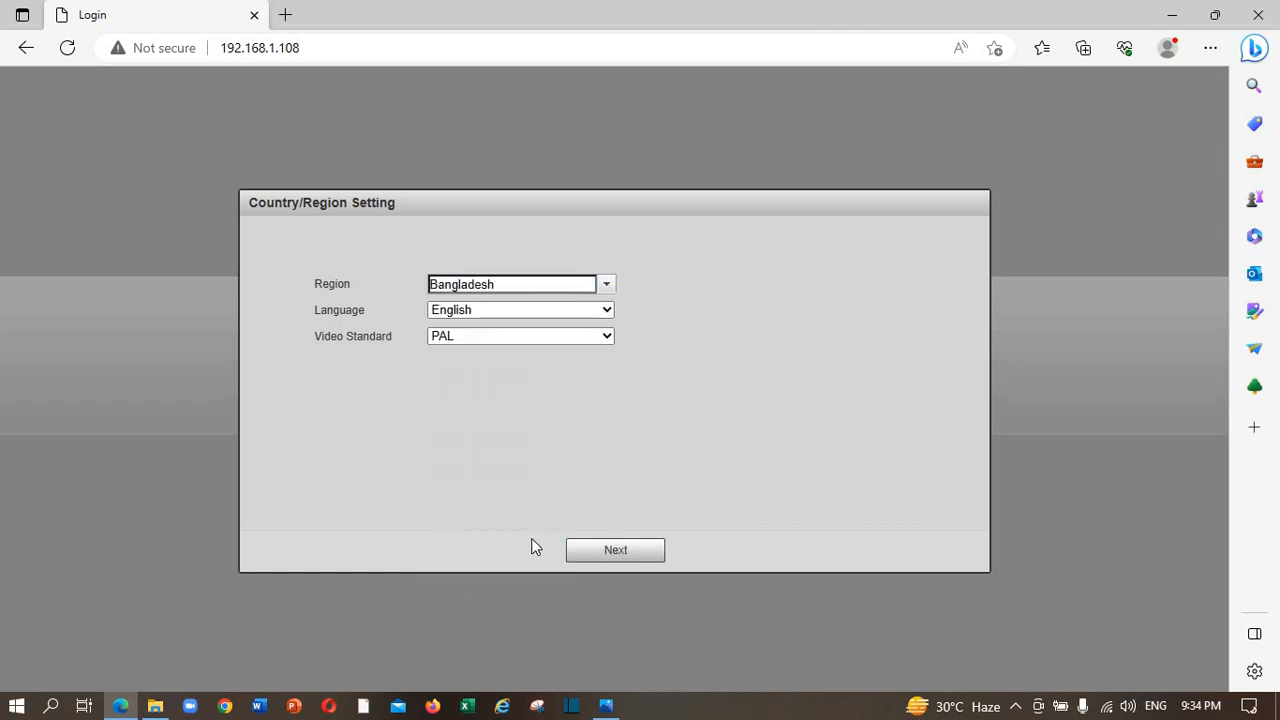
click(630, 553)
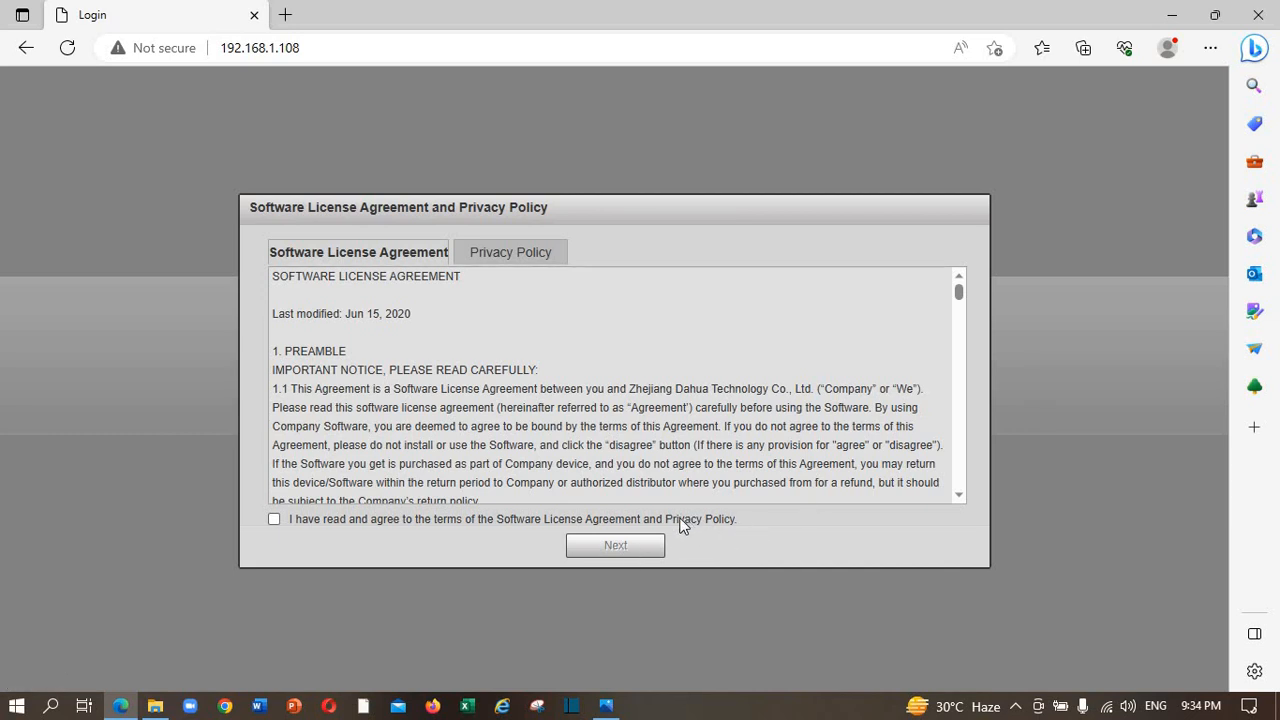
click(274, 519)
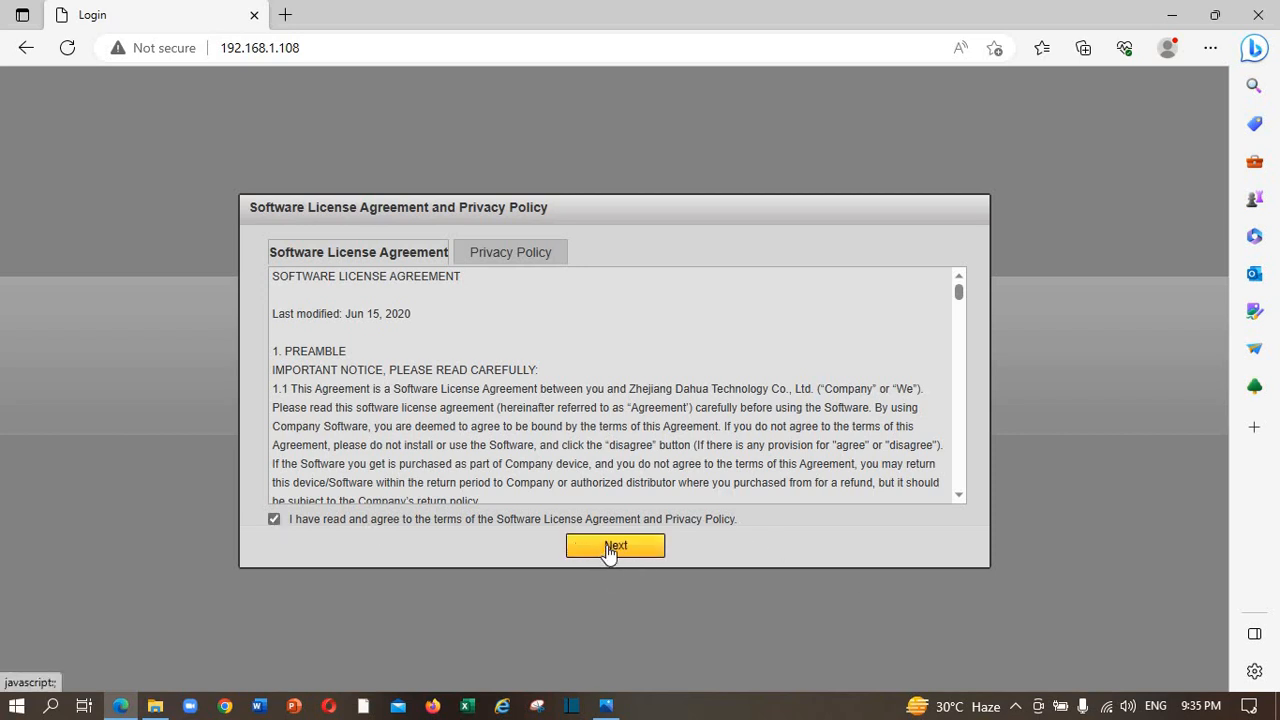
click(609, 552)
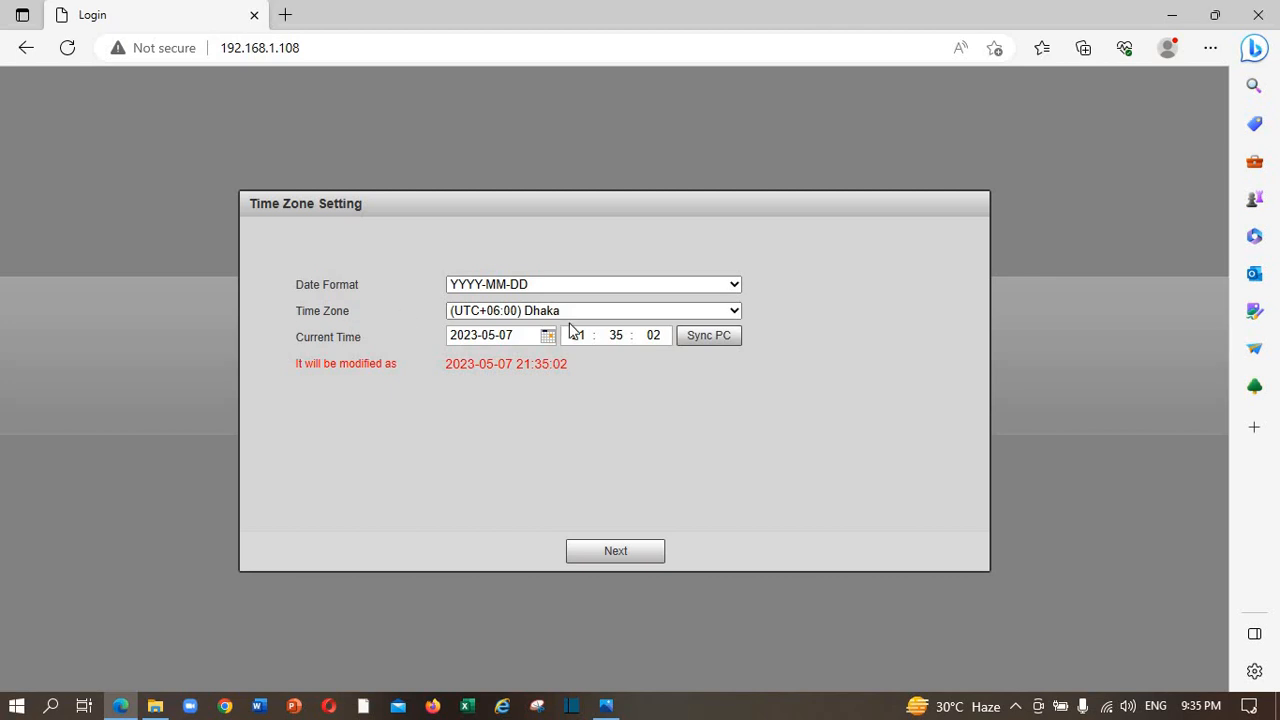
Use the DD-MM-YYYY date format and sync the camera time with the PC (UTC+06:00 Dhaka).
click(711, 285)
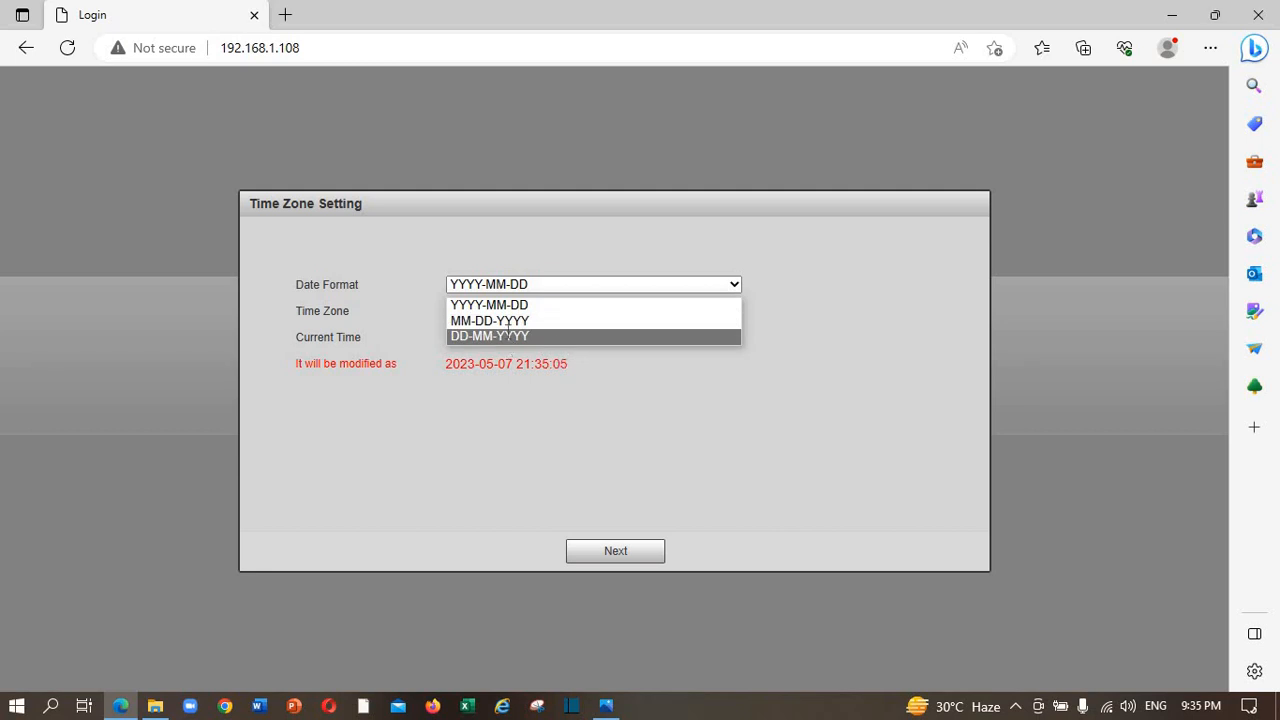
click(508, 337)
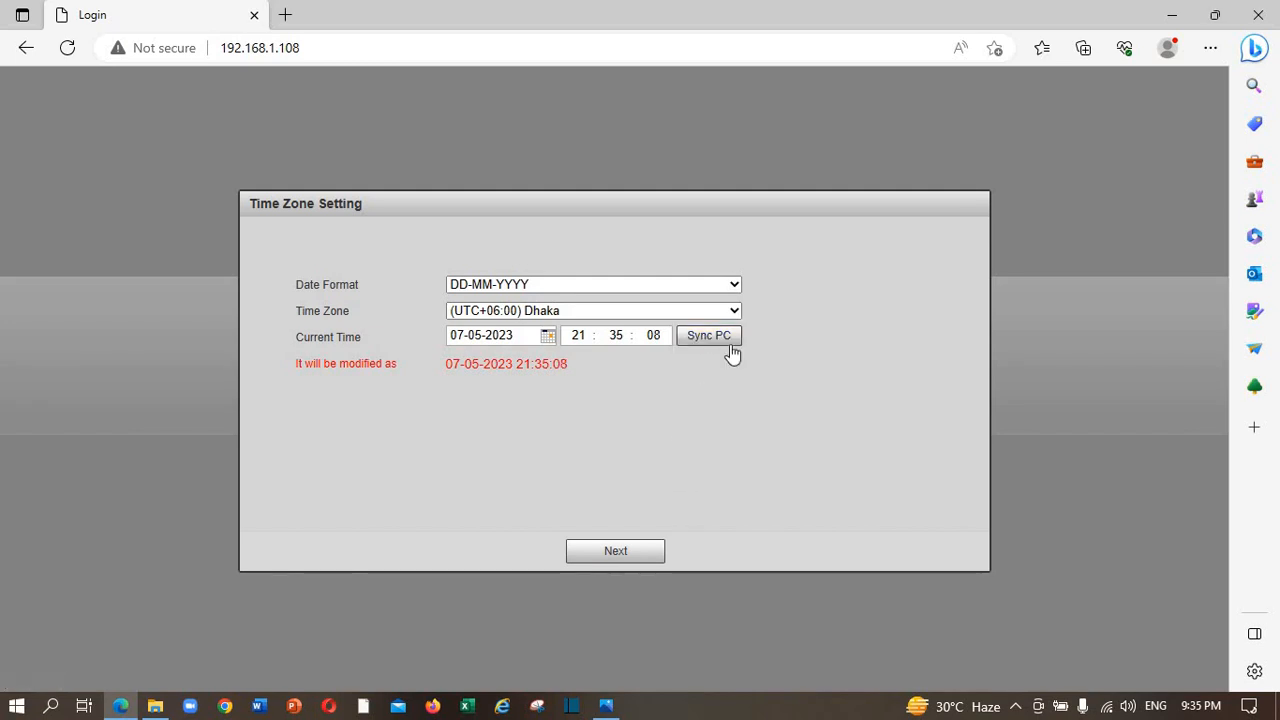
click(729, 343)
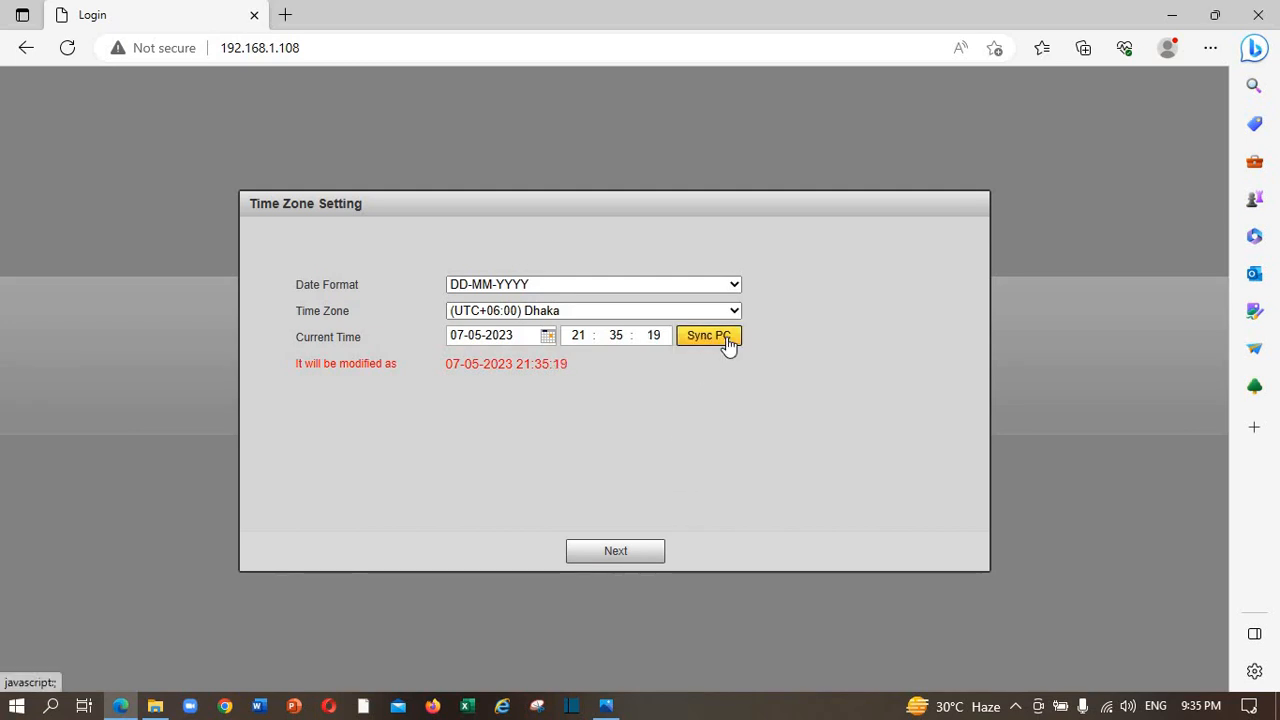
click(619, 552)
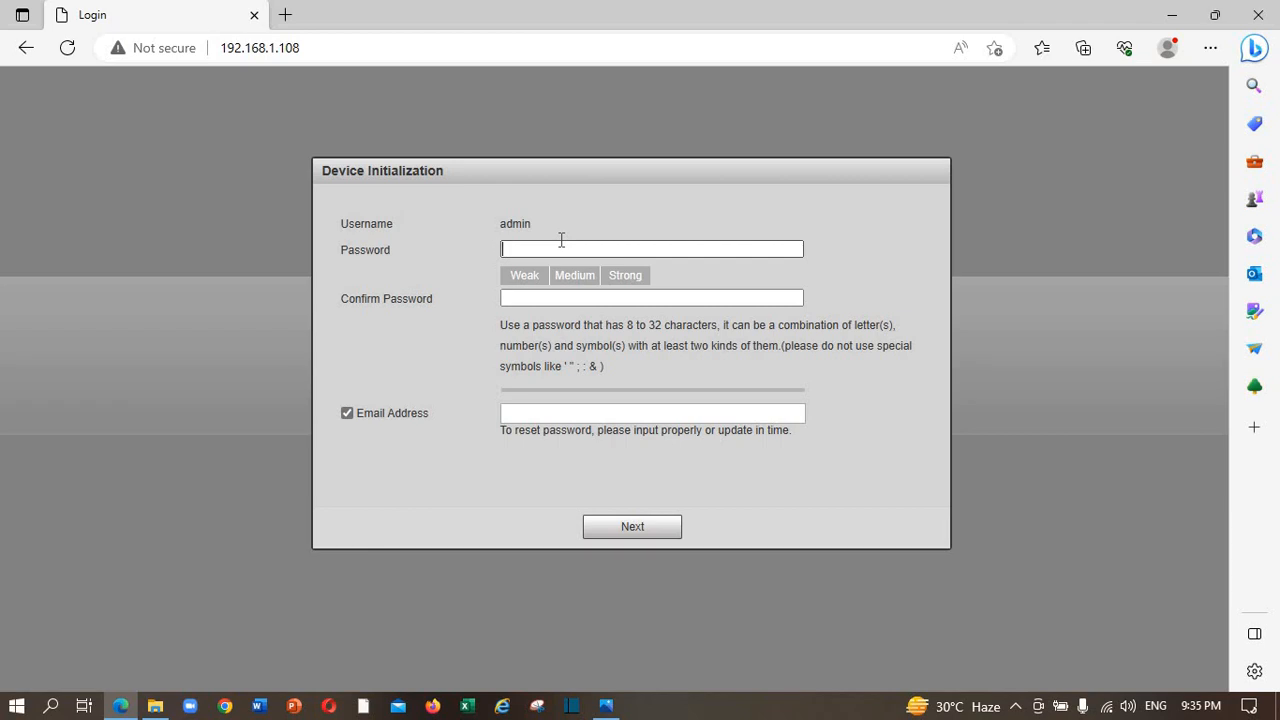
Enter and confirm the new admin password.
text(********)
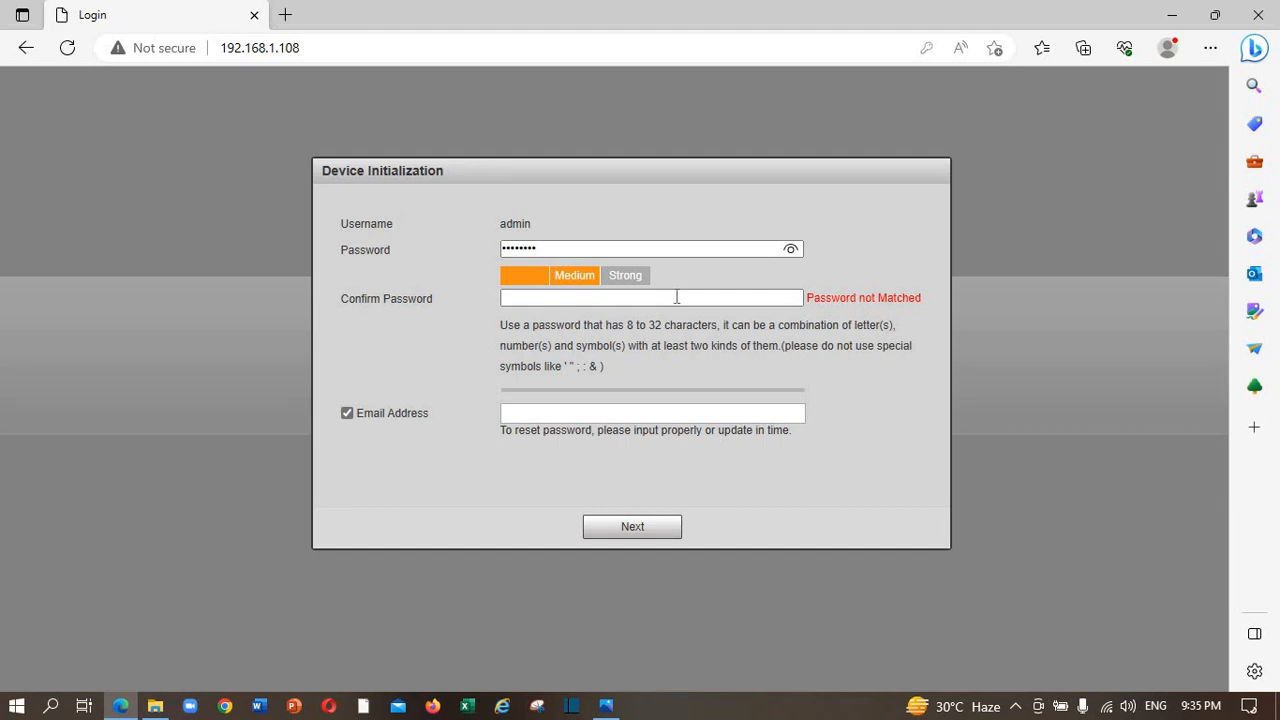
click(676, 297)
text(***)
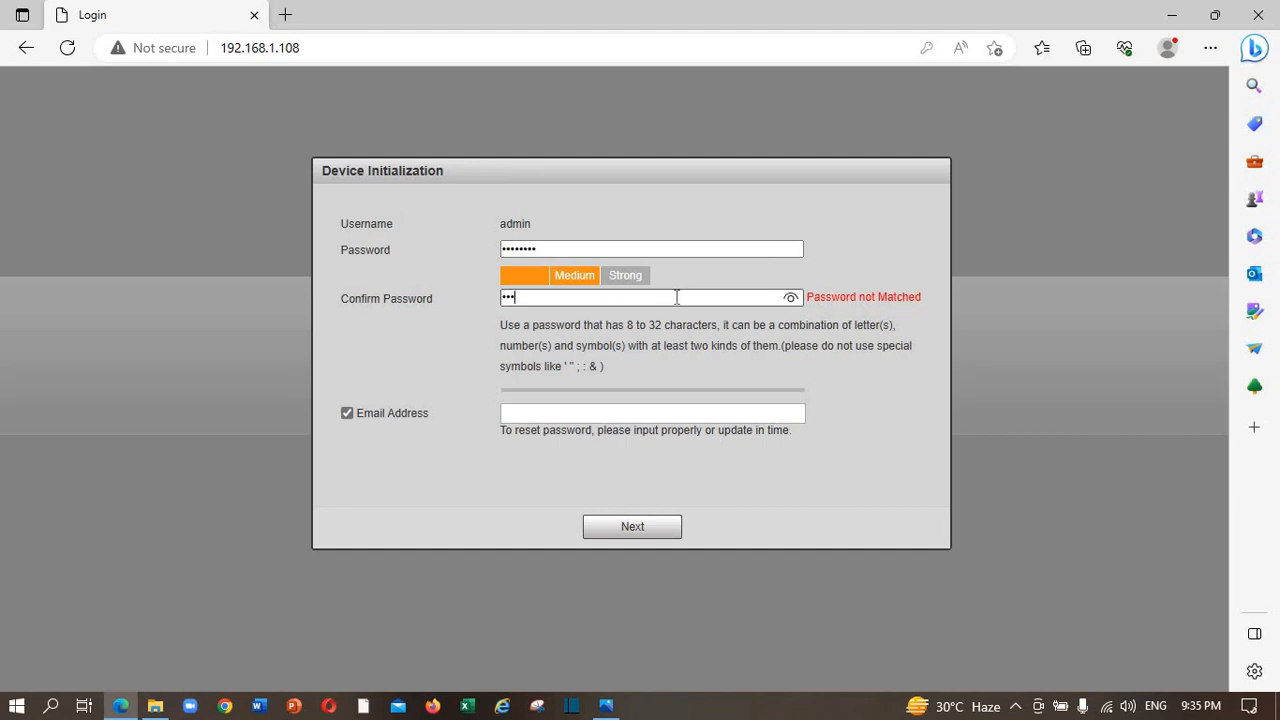
text(*****)
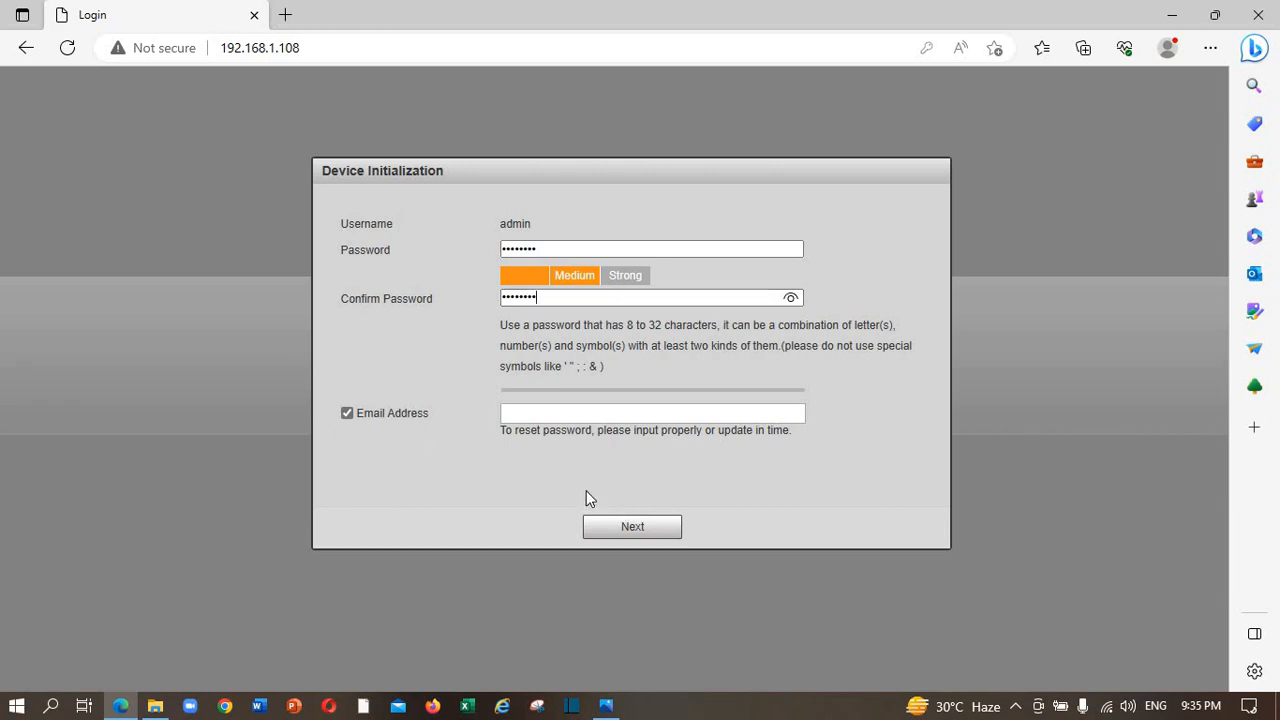
Fill in the saved recovery e-mail address, accept the P2P setting and save the auto-update preference.
click(347, 413)
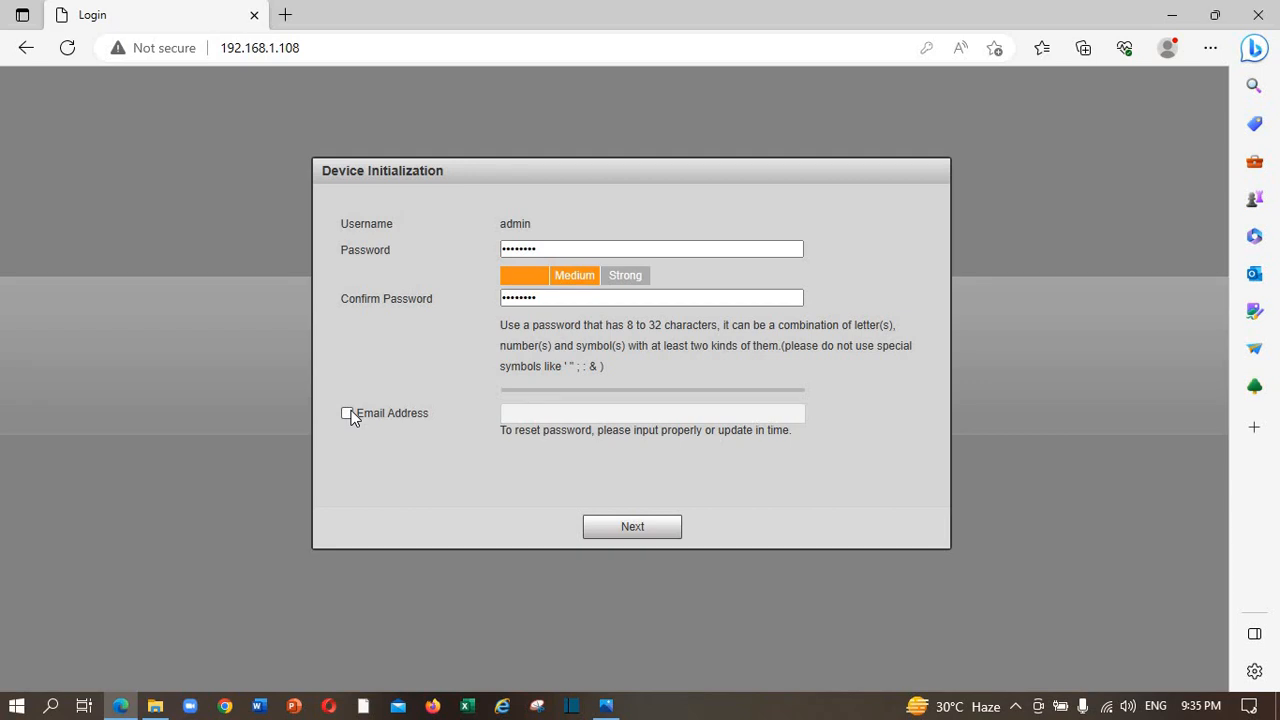
click(347, 413)
click(586, 411)
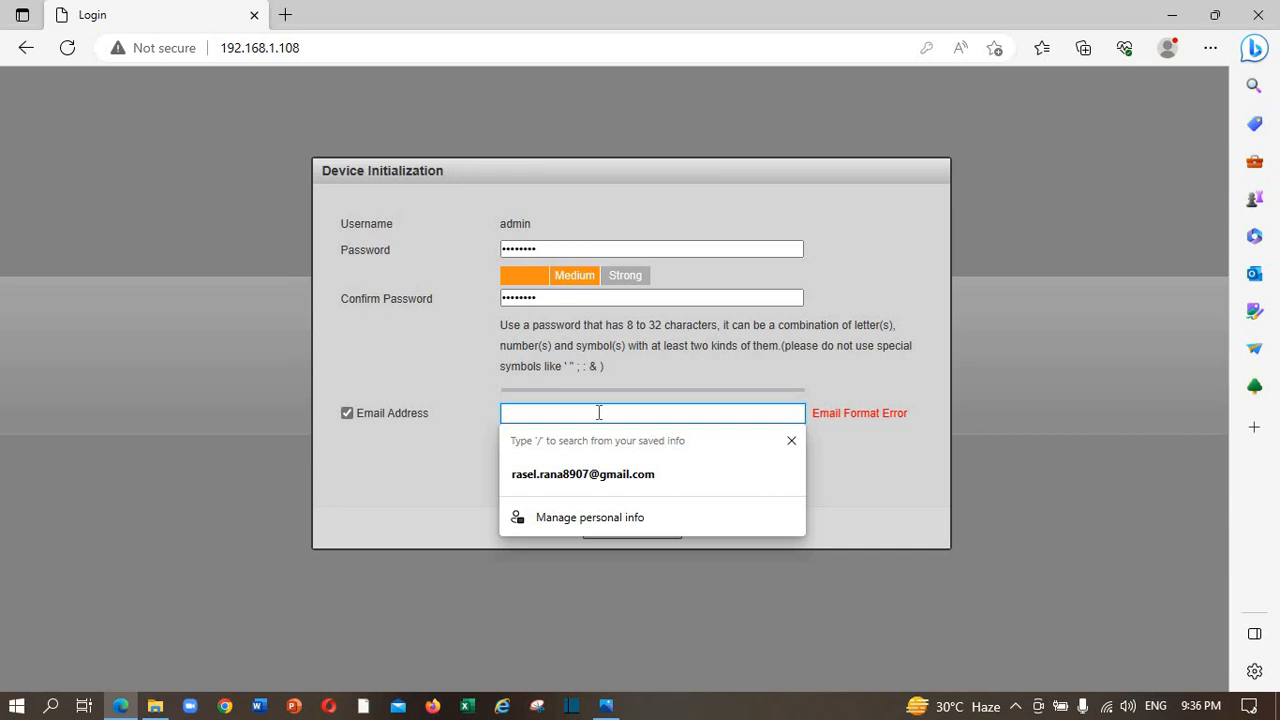
click(605, 474)
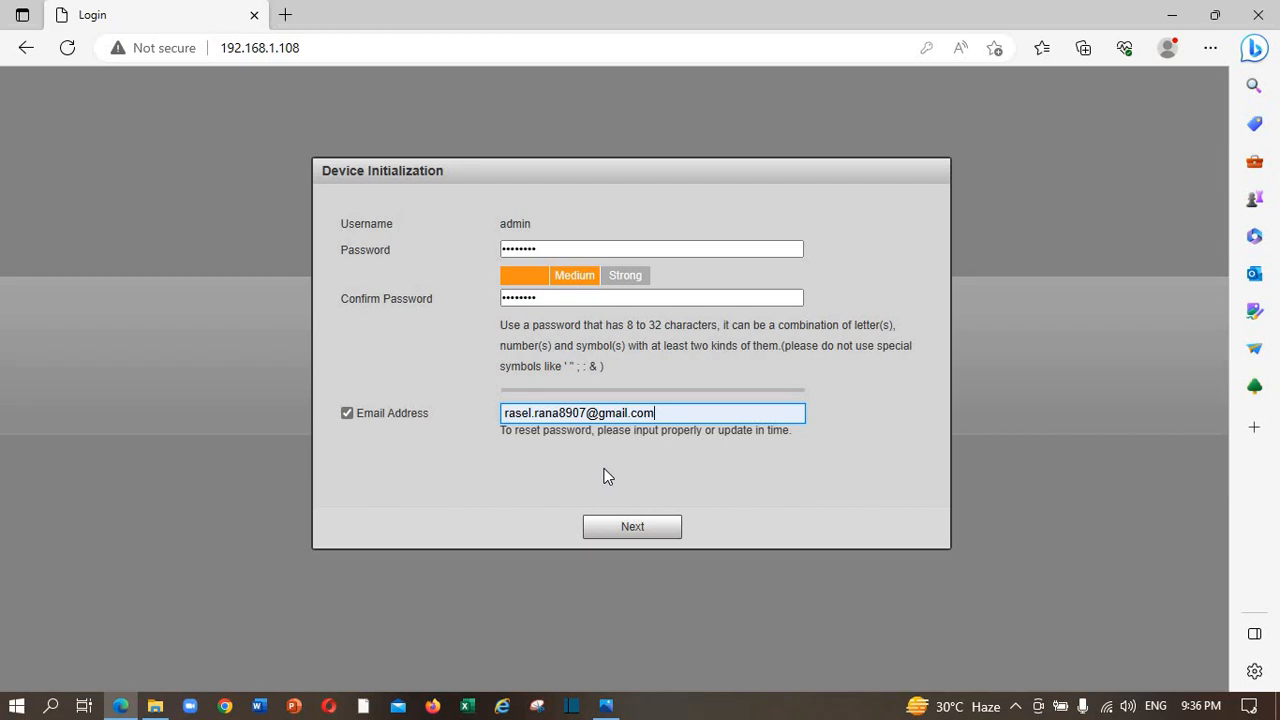
click(646, 527)
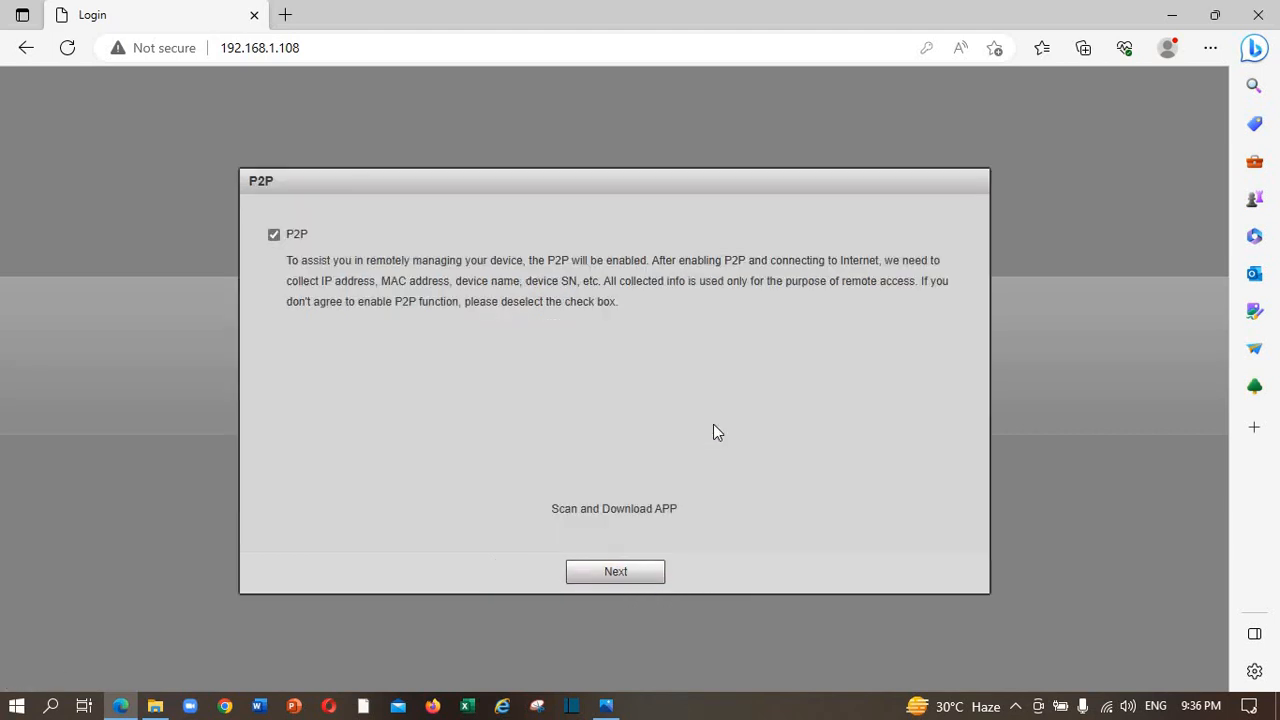
click(646, 571)
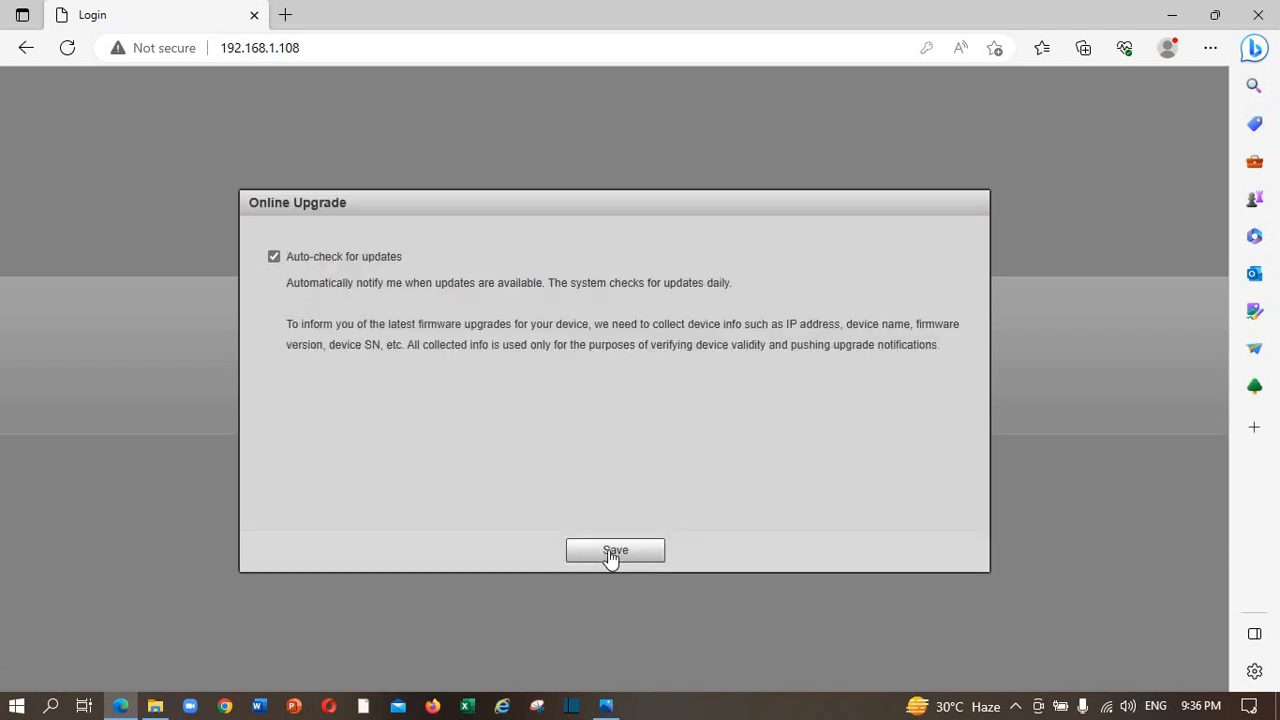
click(612, 553)
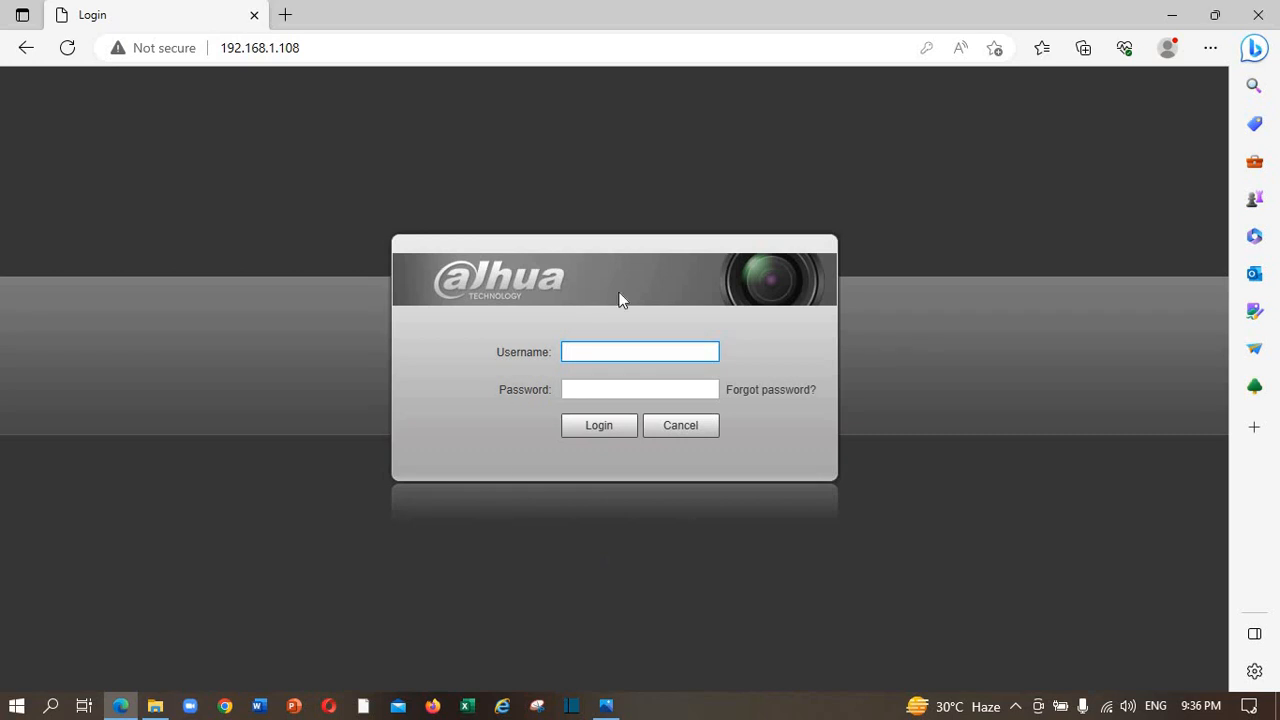
Log in to the camera as admin with the account password.
text(admin)
click(676, 389)
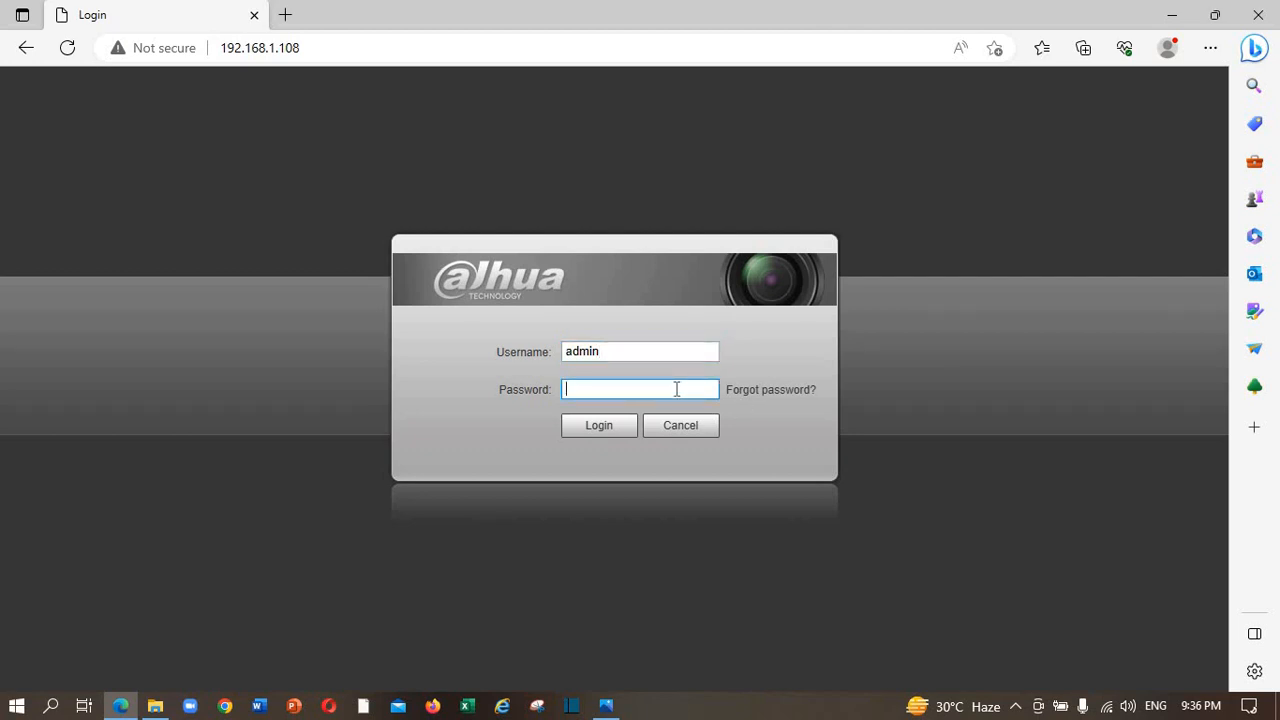
text(••••••••)
click(615, 436)
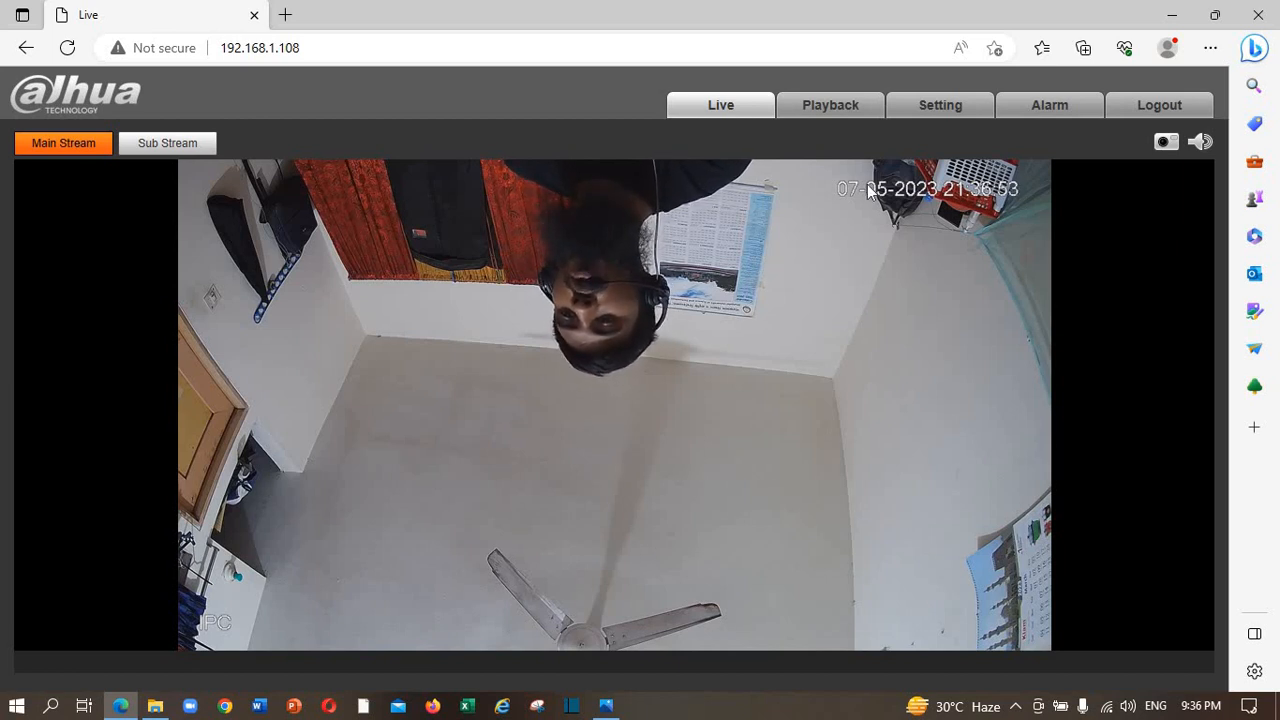
Set Flip to 180° under Camera > Conditions, save it, and return to the Live view.
click(950, 113)
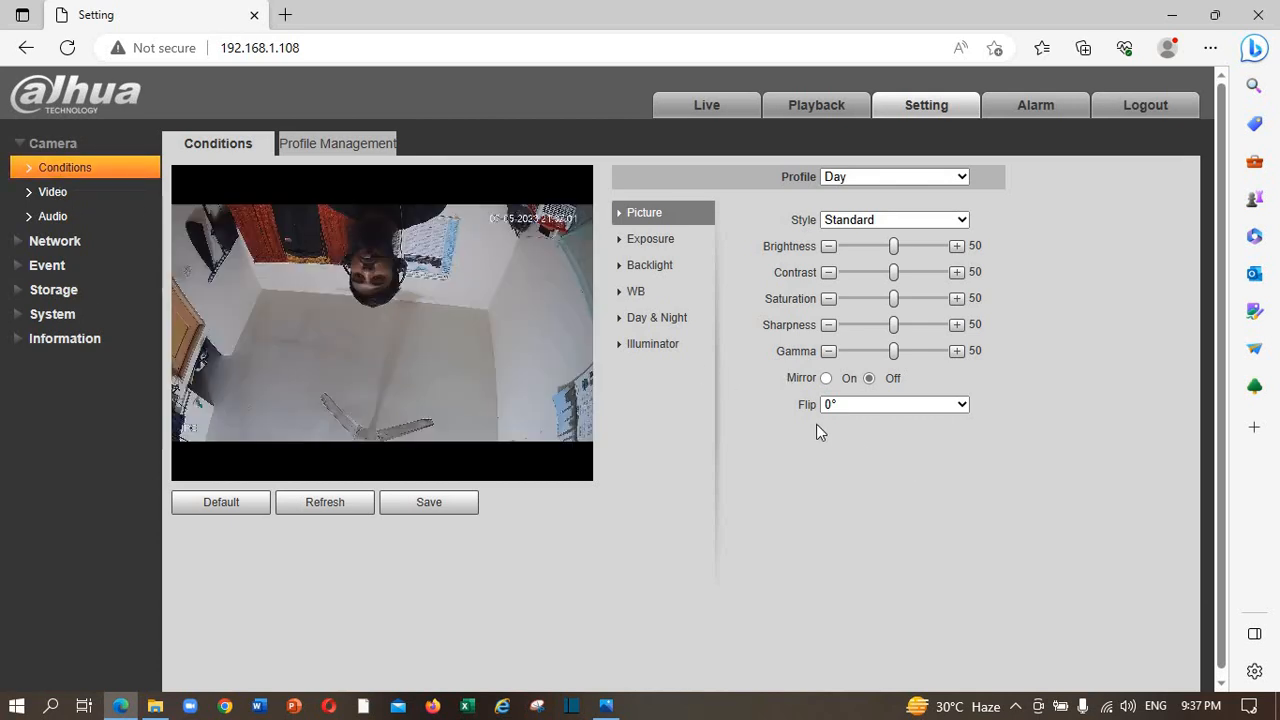
click(962, 405)
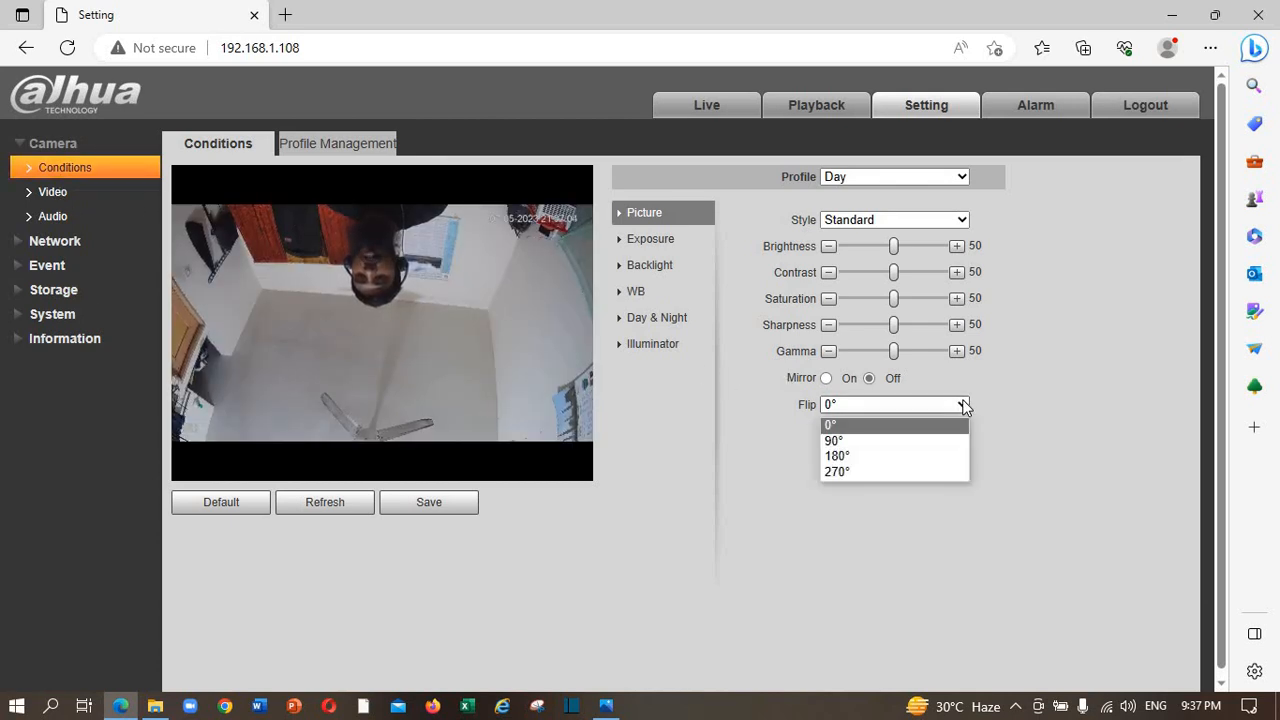
click(926, 456)
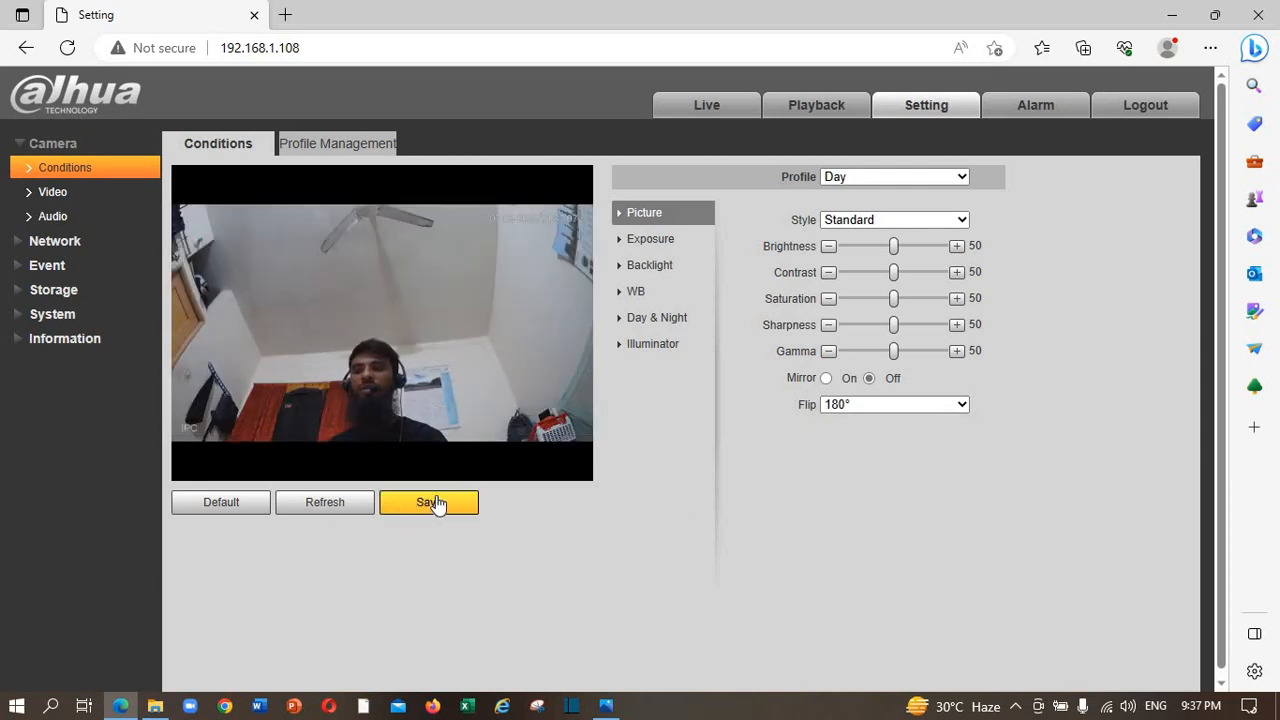
click(440, 501)
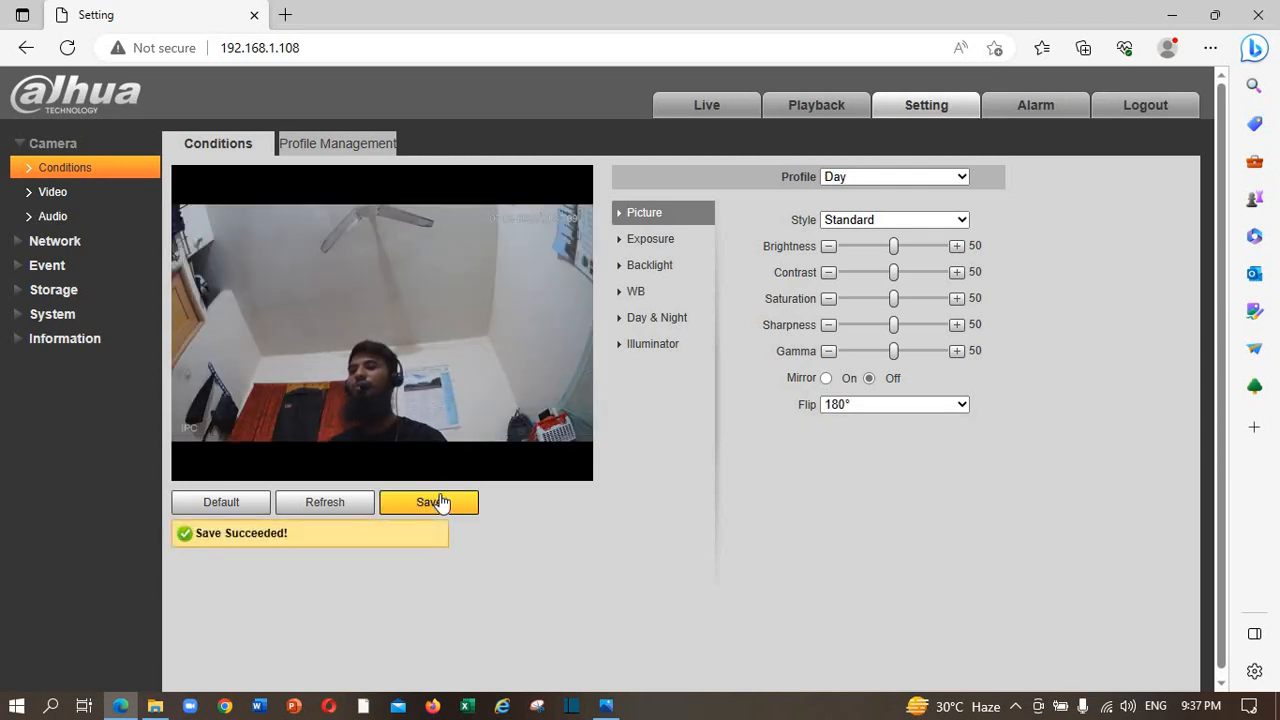
click(725, 124)
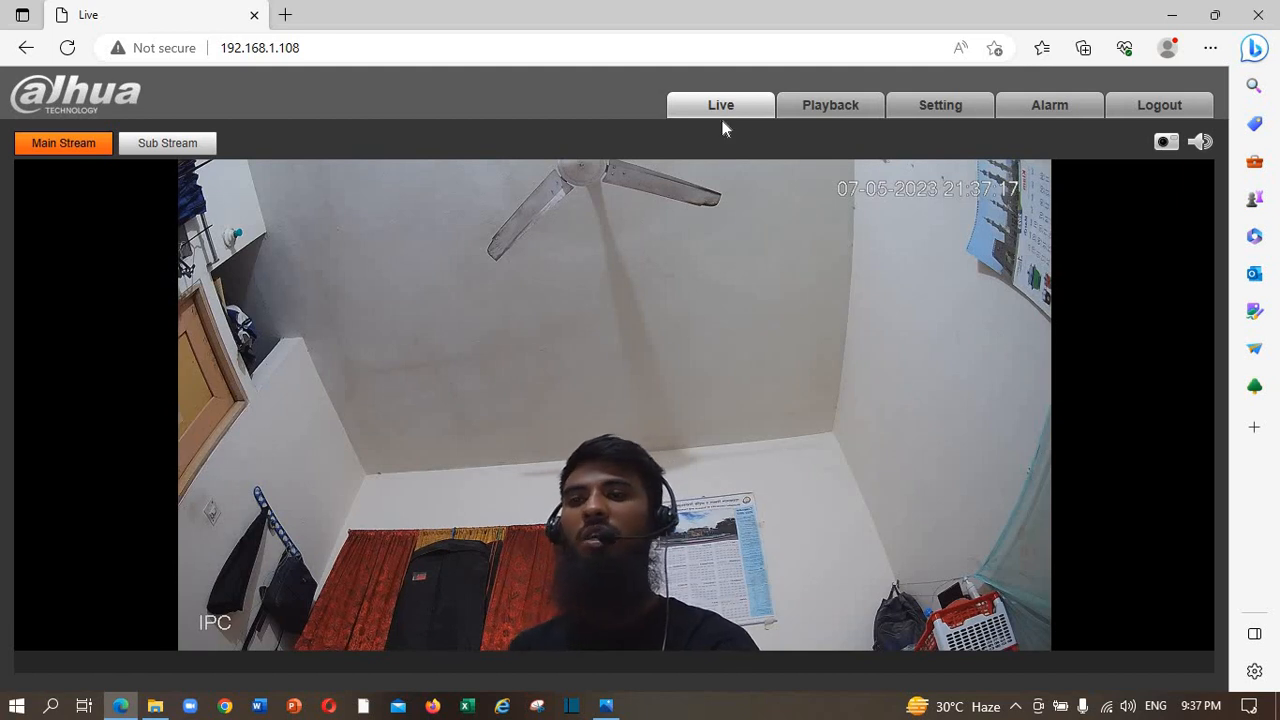
Change the IP address under Network > TCP/IP to 192.168.1.200 and save.
click(941, 110)
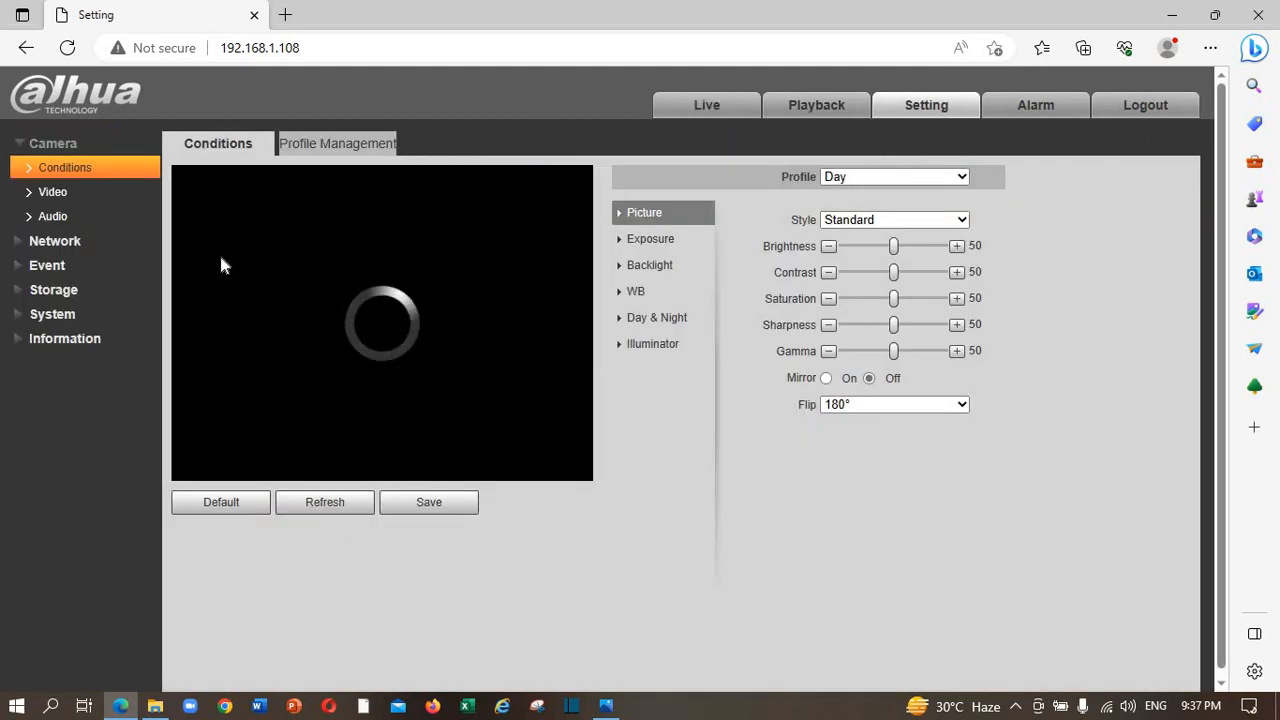
click(50, 244)
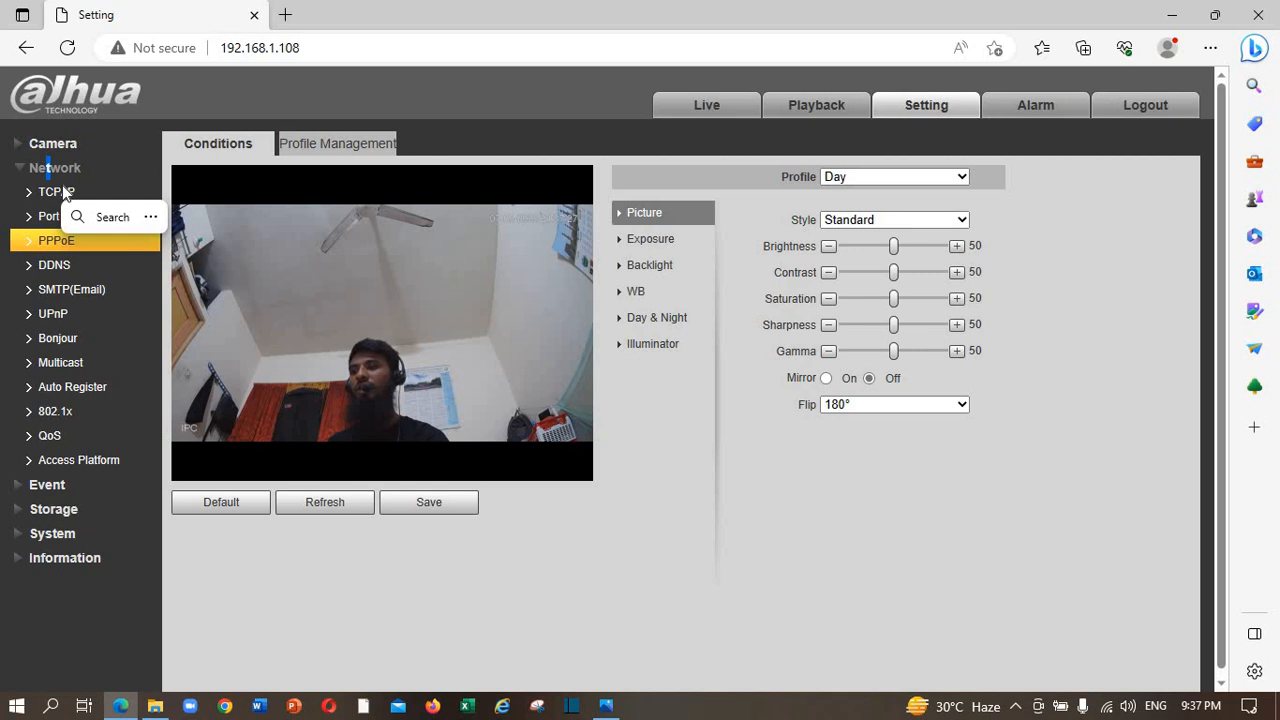
click(60, 192)
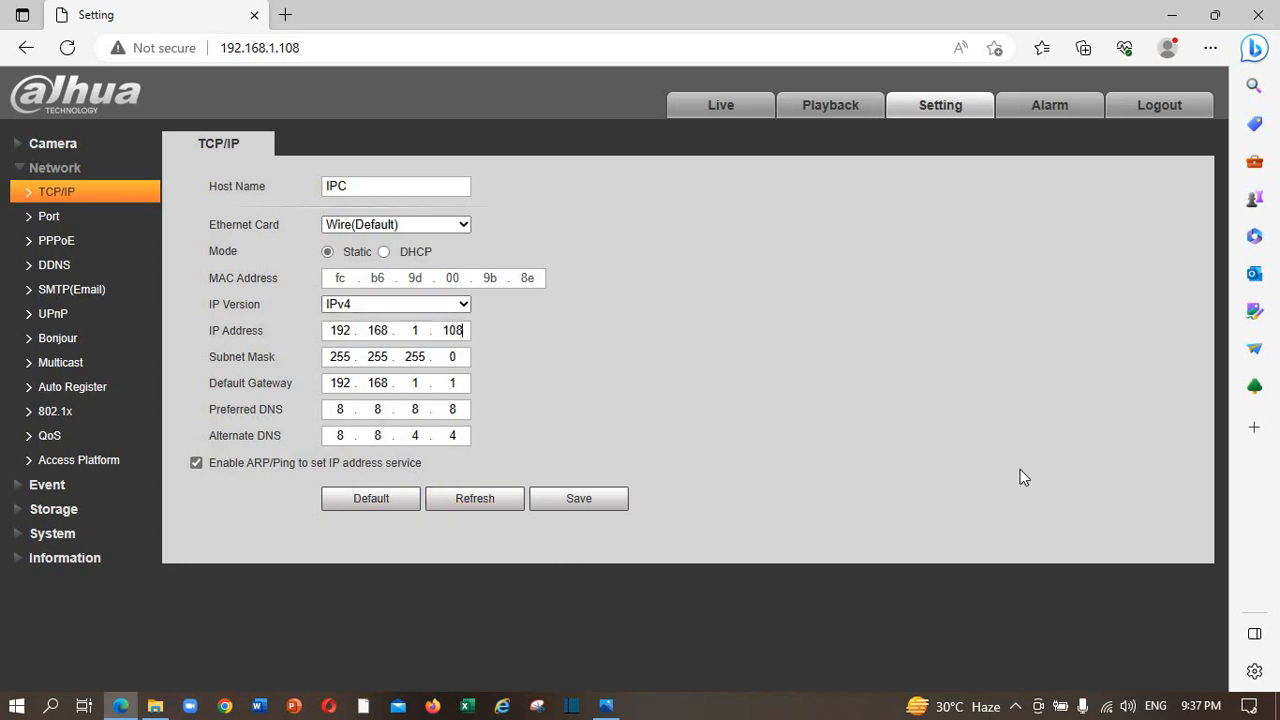
key(BackSpace)
key(BackSpace)
text(200)
click(578, 504)
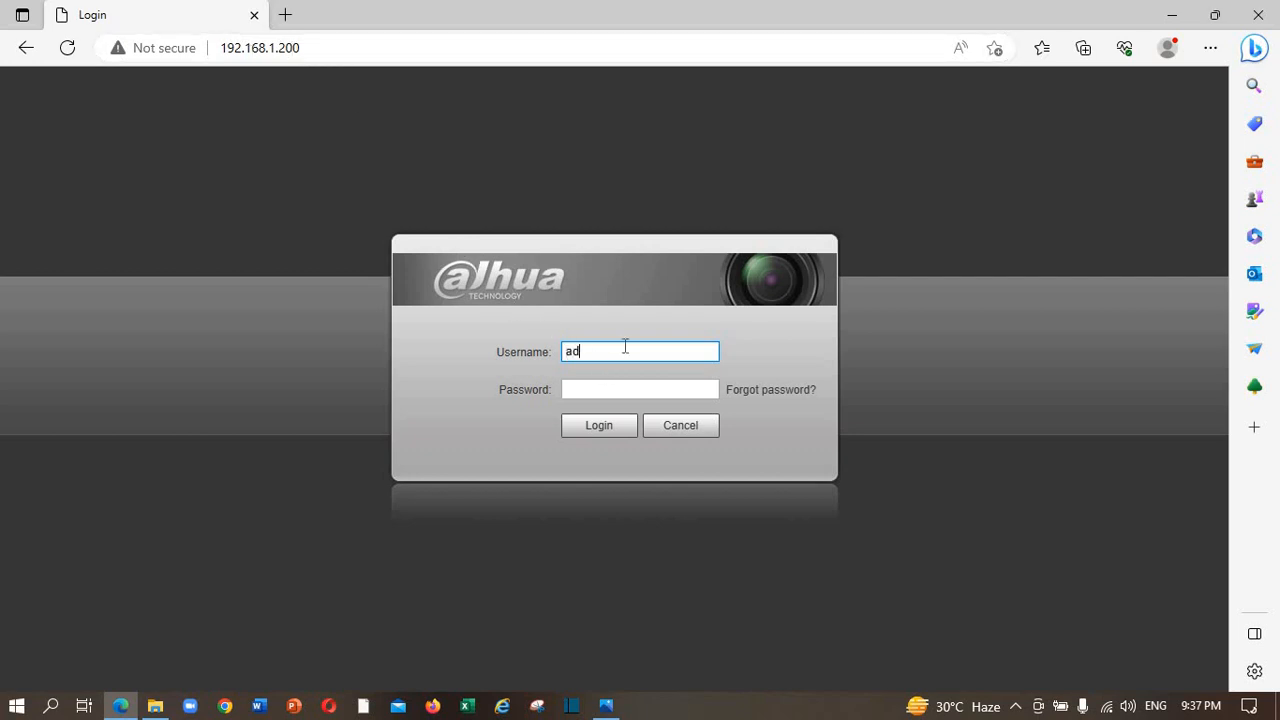
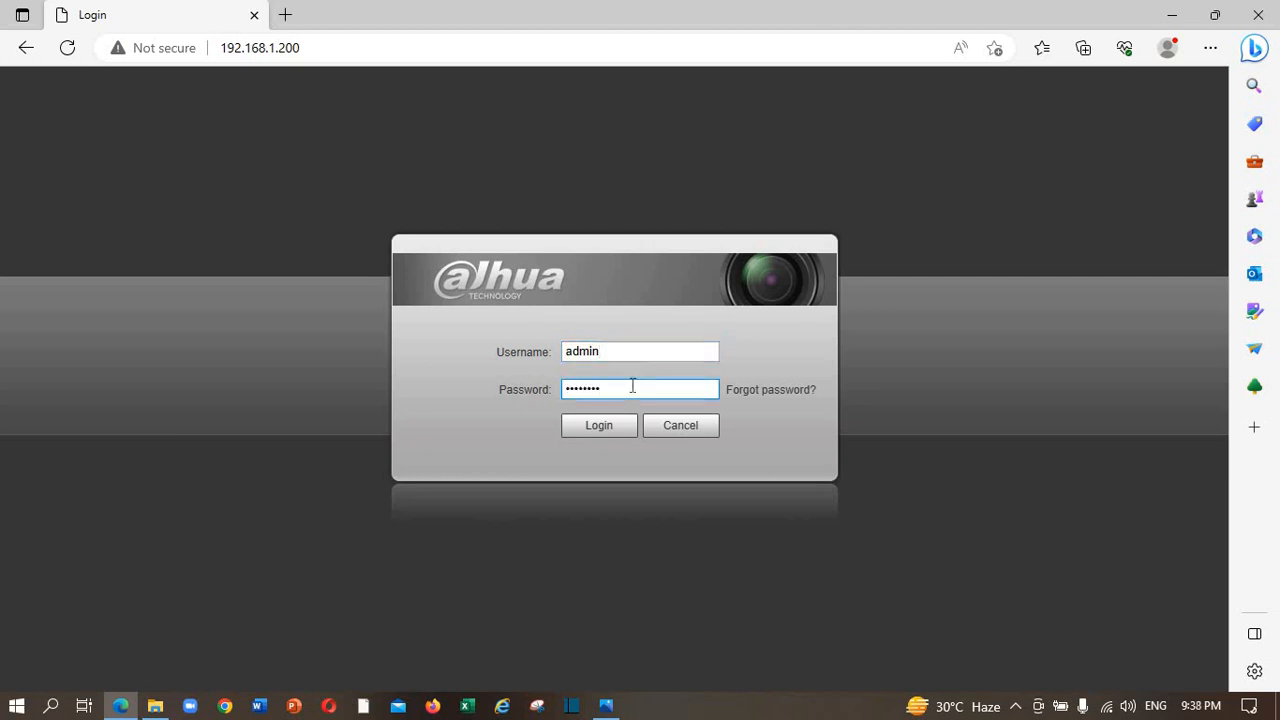
Log back in at 192.168.1.200 and view Camera > Video: H.264, 2560*1440, 25 FPS, 4096 Kb/S.
click(632, 430)
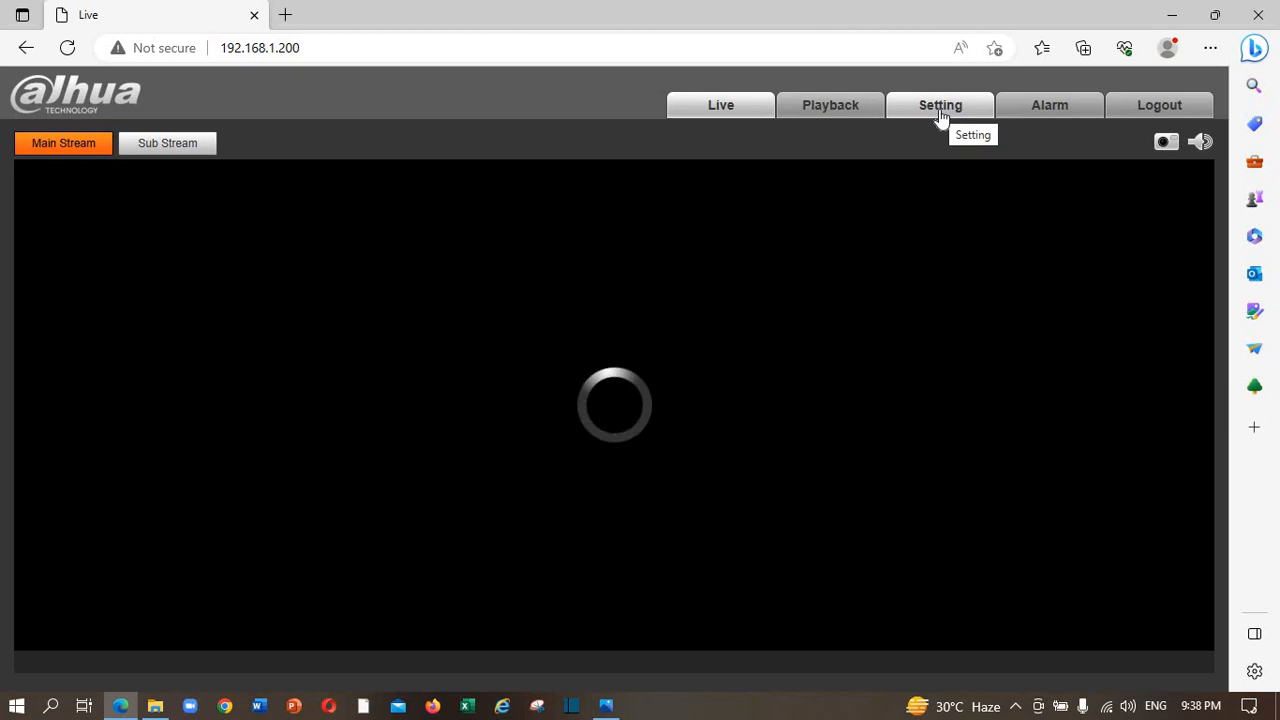
click(940, 110)
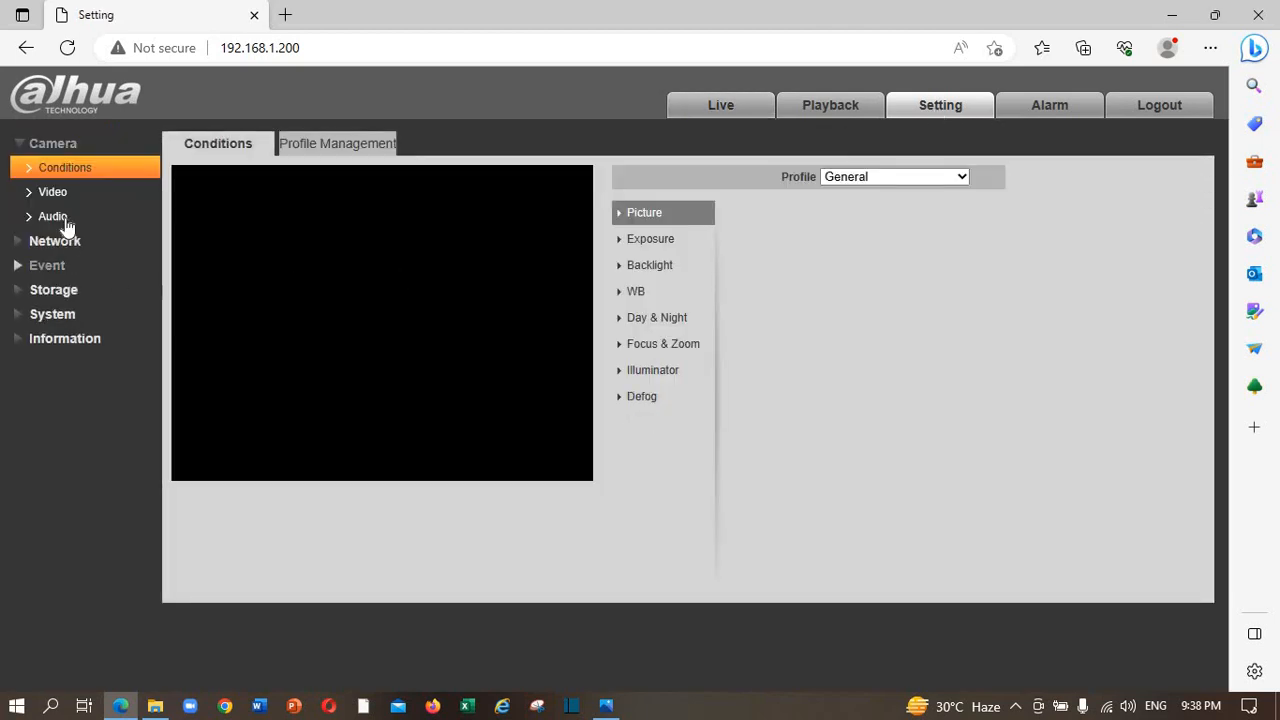
click(78, 194)
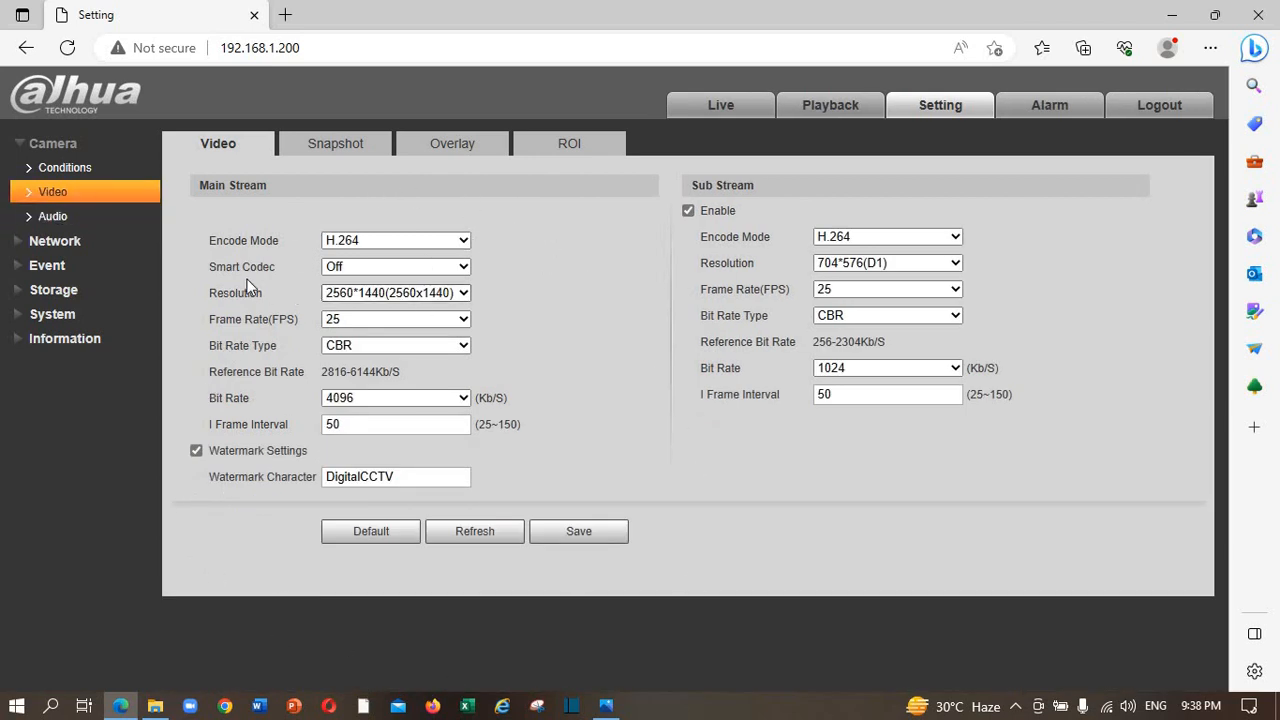
click(464, 240)
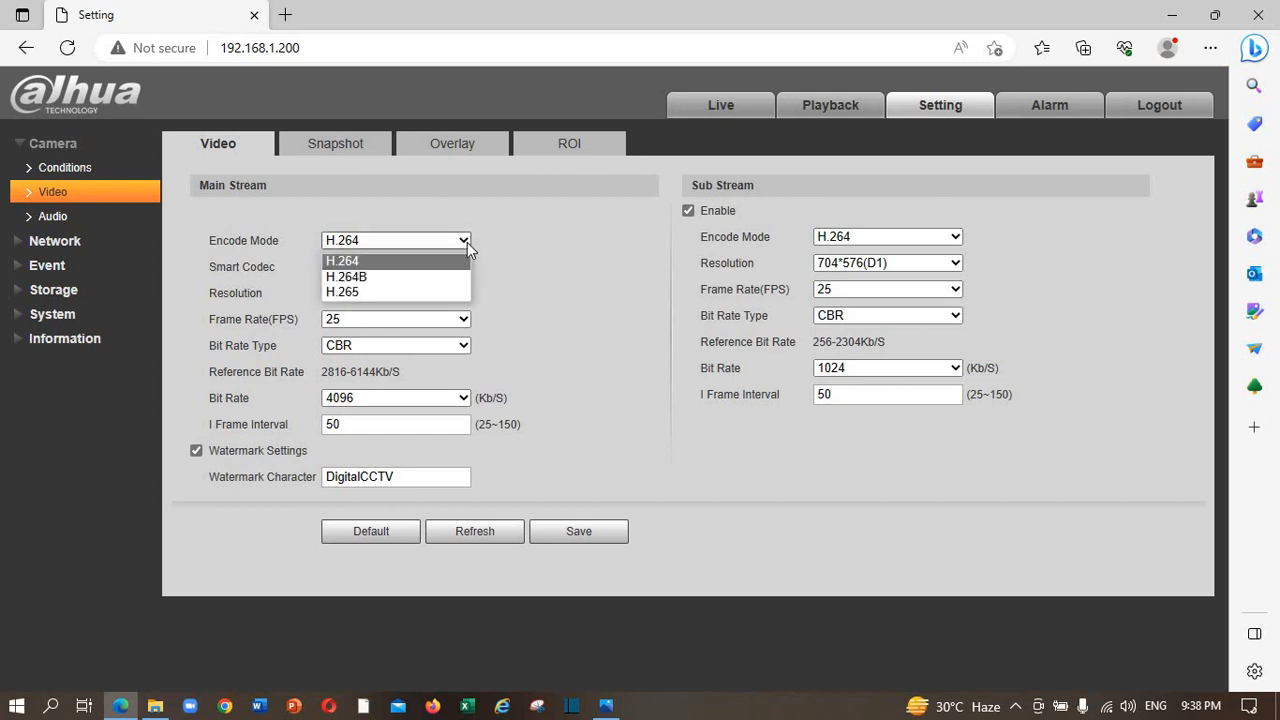
click(467, 242)
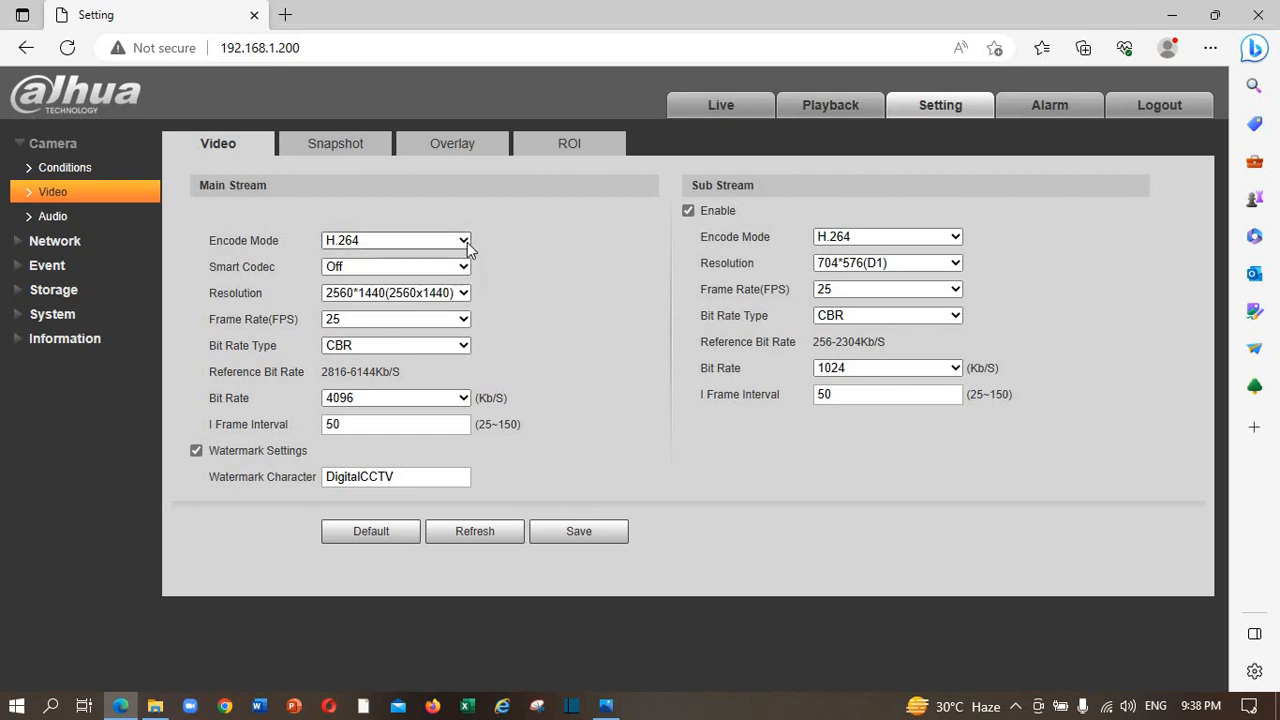
click(465, 295)
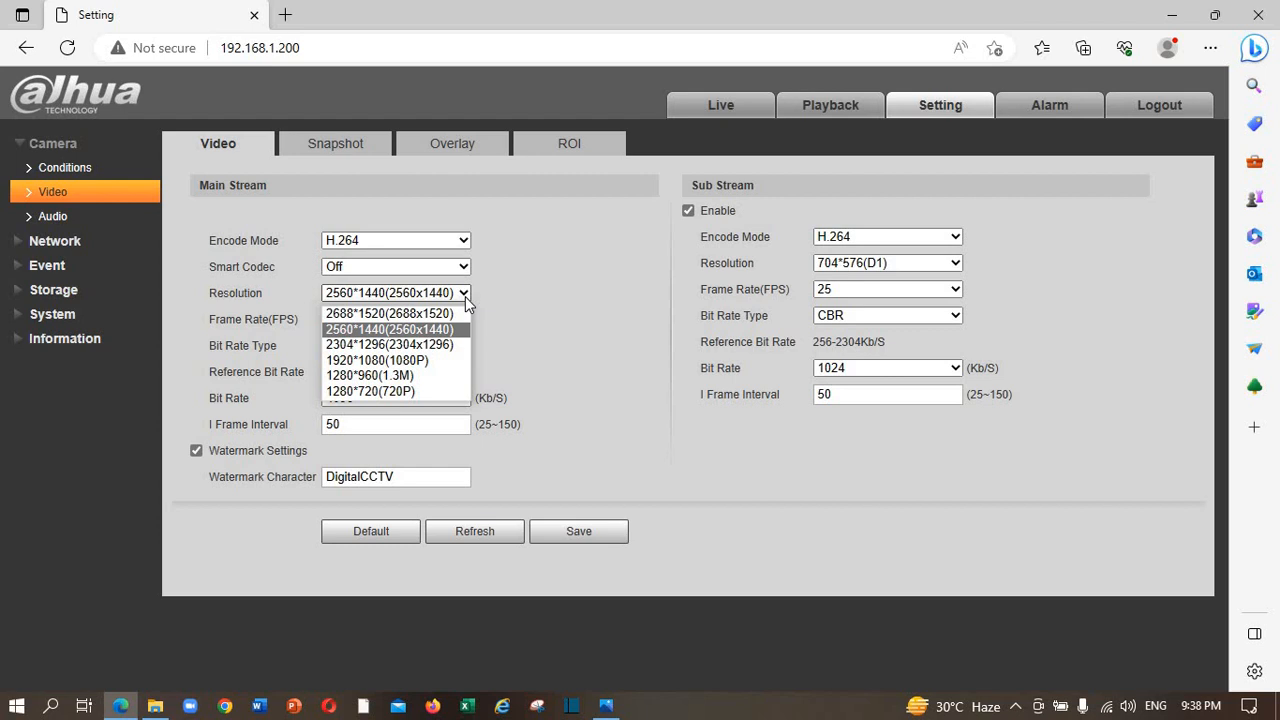
click(465, 295)
click(465, 295)
click(519, 291)
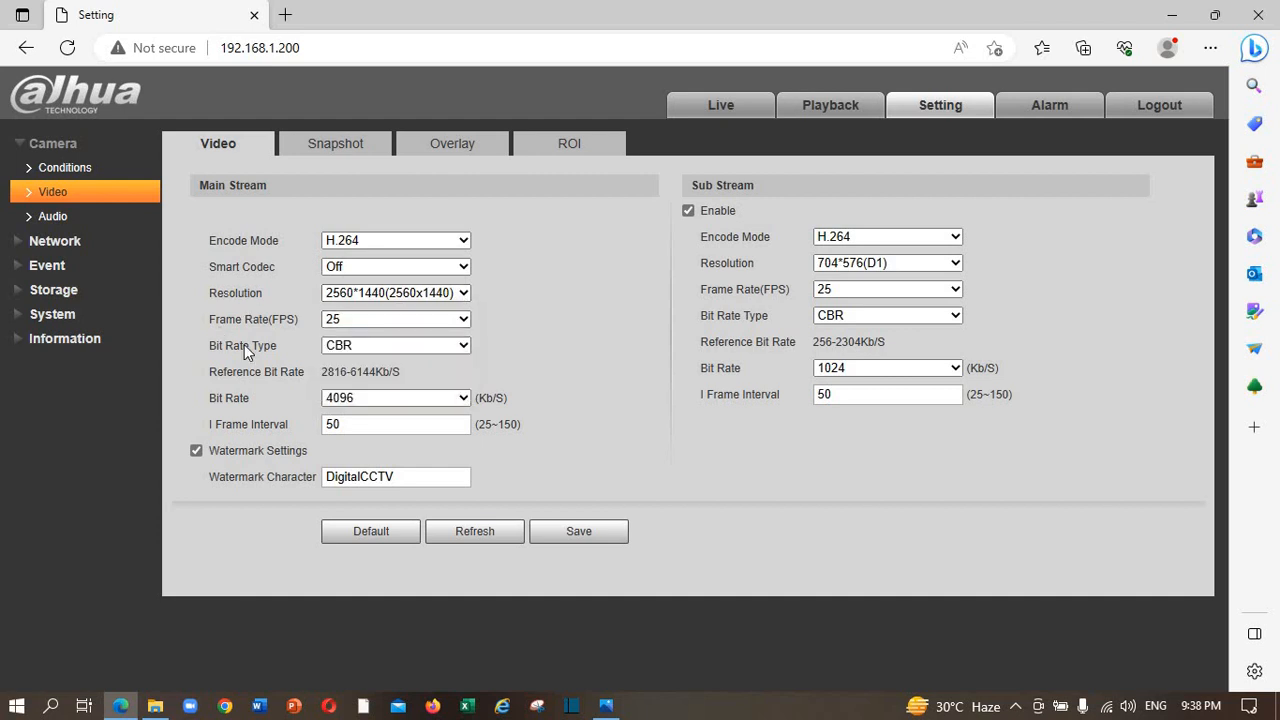
click(465, 320)
click(465, 320)
Review the Snapshot settings and the Overlay channel title, time title and text options.
click(342, 148)
click(438, 148)
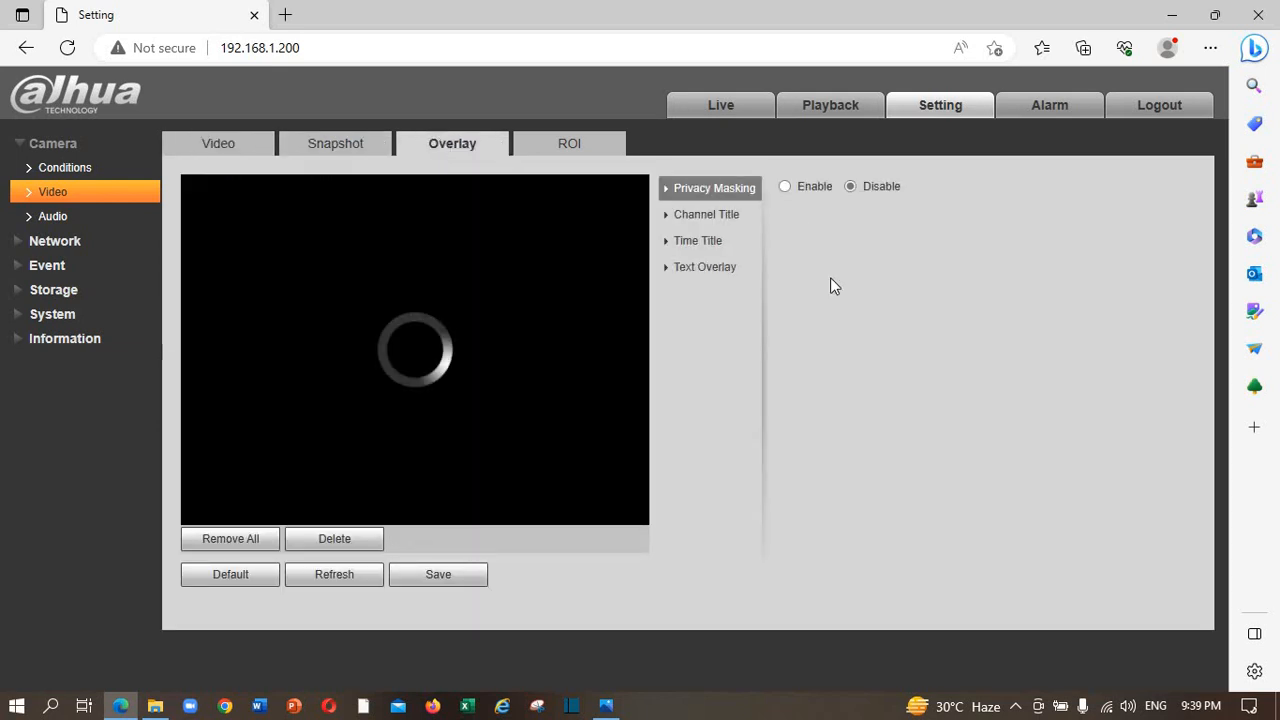
click(734, 219)
click(713, 241)
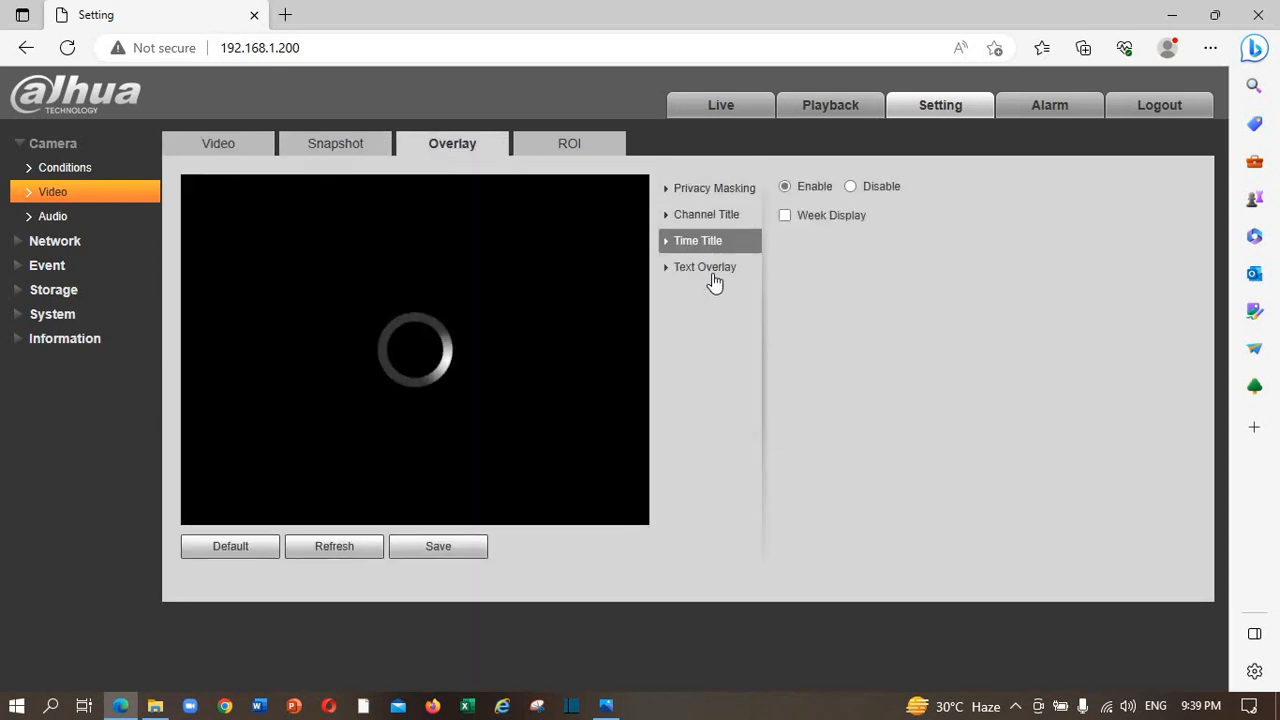
click(713, 270)
Check the ROI settings (ROI disabled, Image Quality 6) and expand the System group.
click(565, 150)
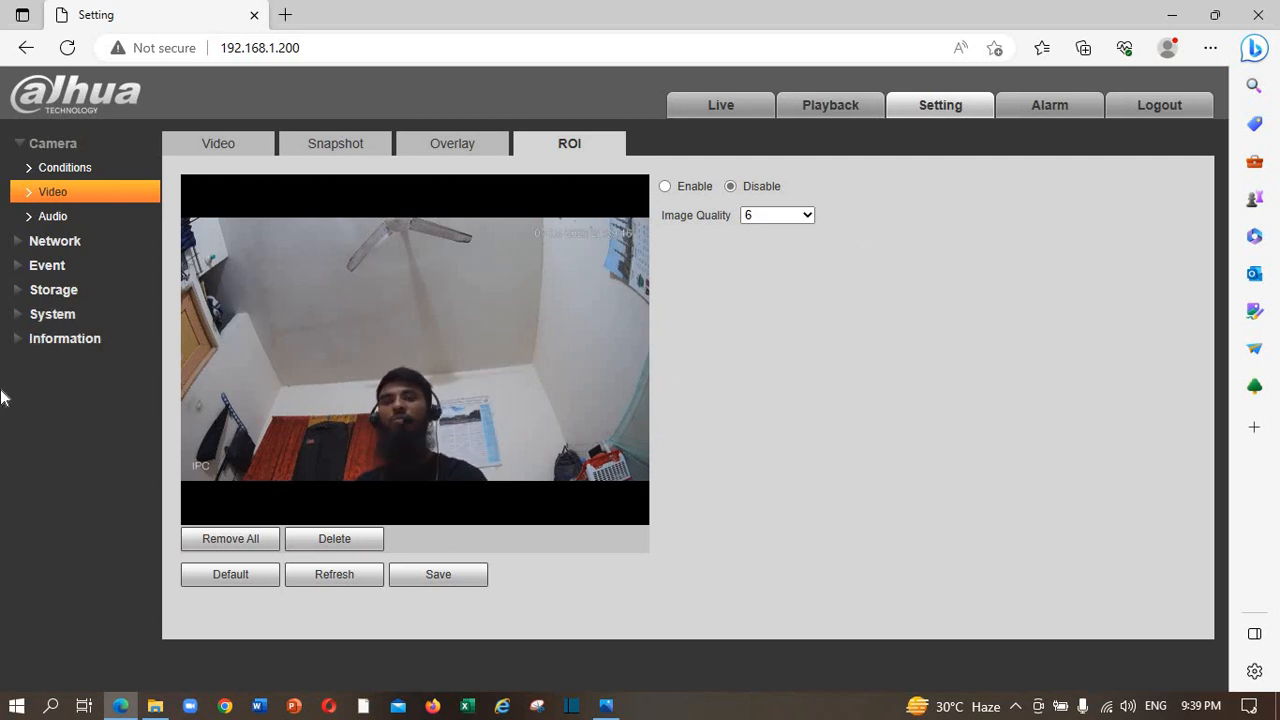
click(39, 315)
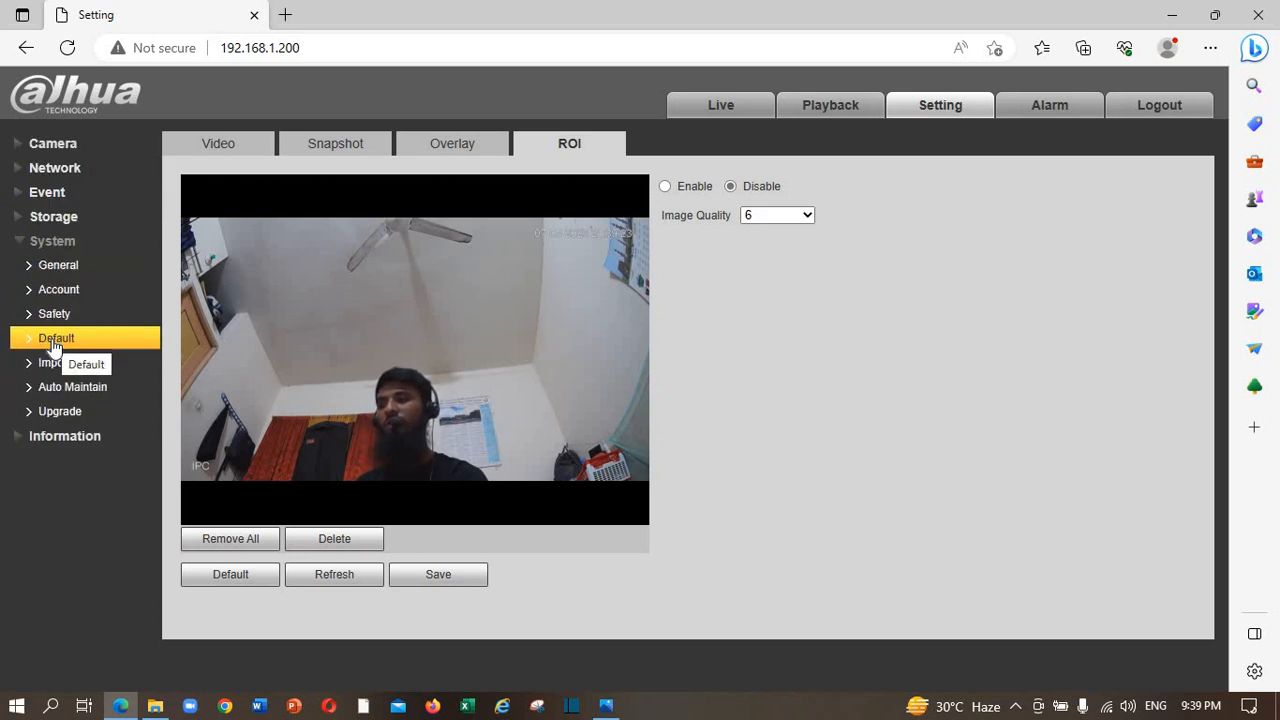
Run a full Factory Default reset under System > Default, confirming with the admin password.
click(56, 340)
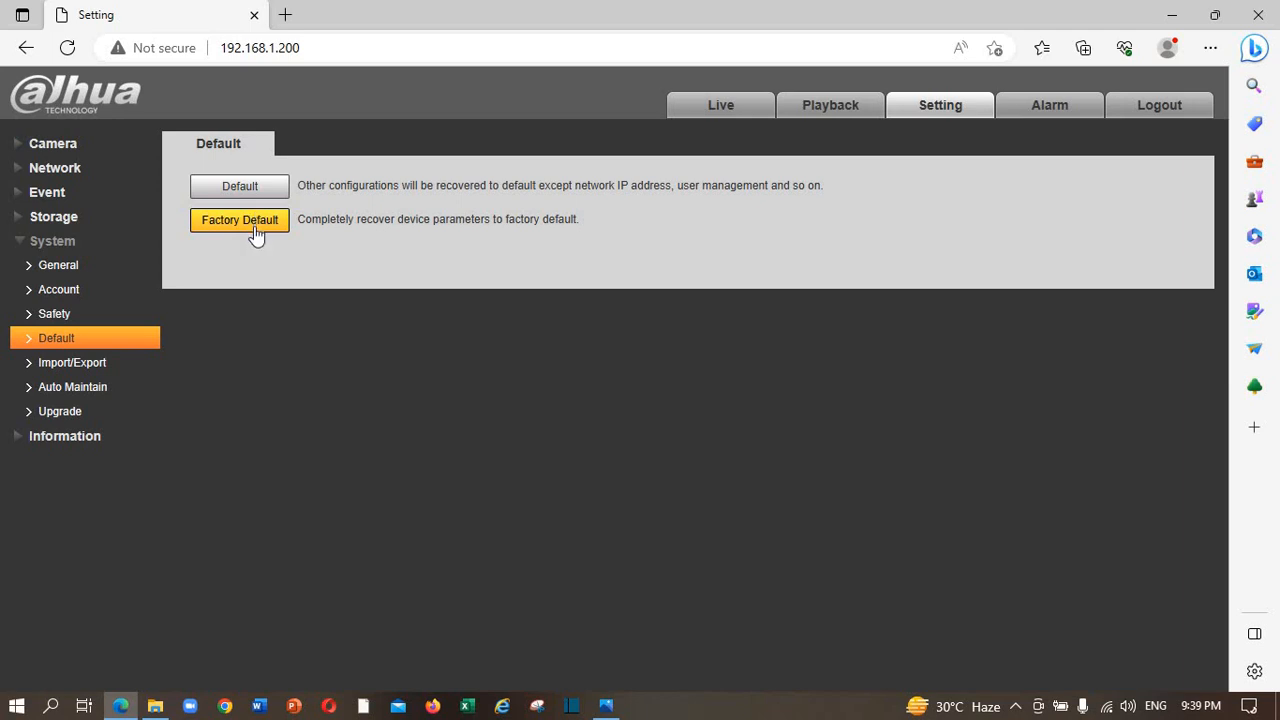
click(254, 222)
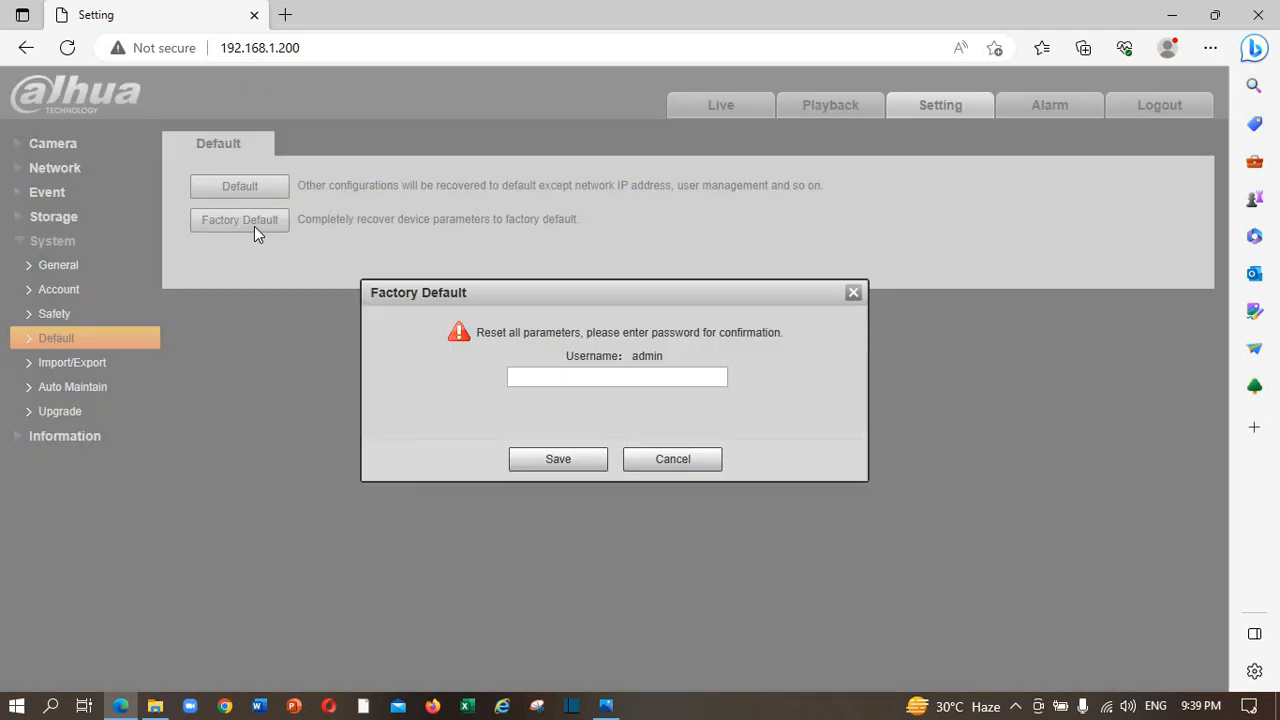
click(603, 372)
click(600, 457)
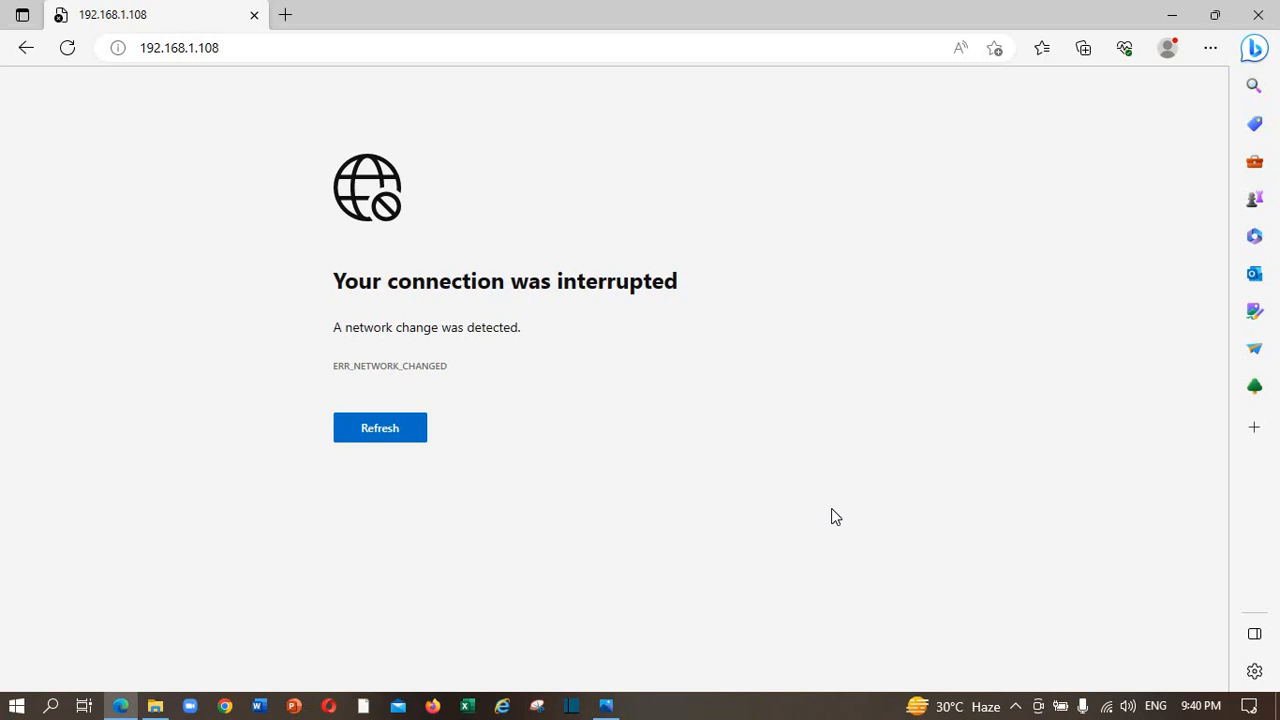
Reload the connection-interrupted camera page, then minimize Edge to show the desktop.
click(67, 48)
click(1170, 15)
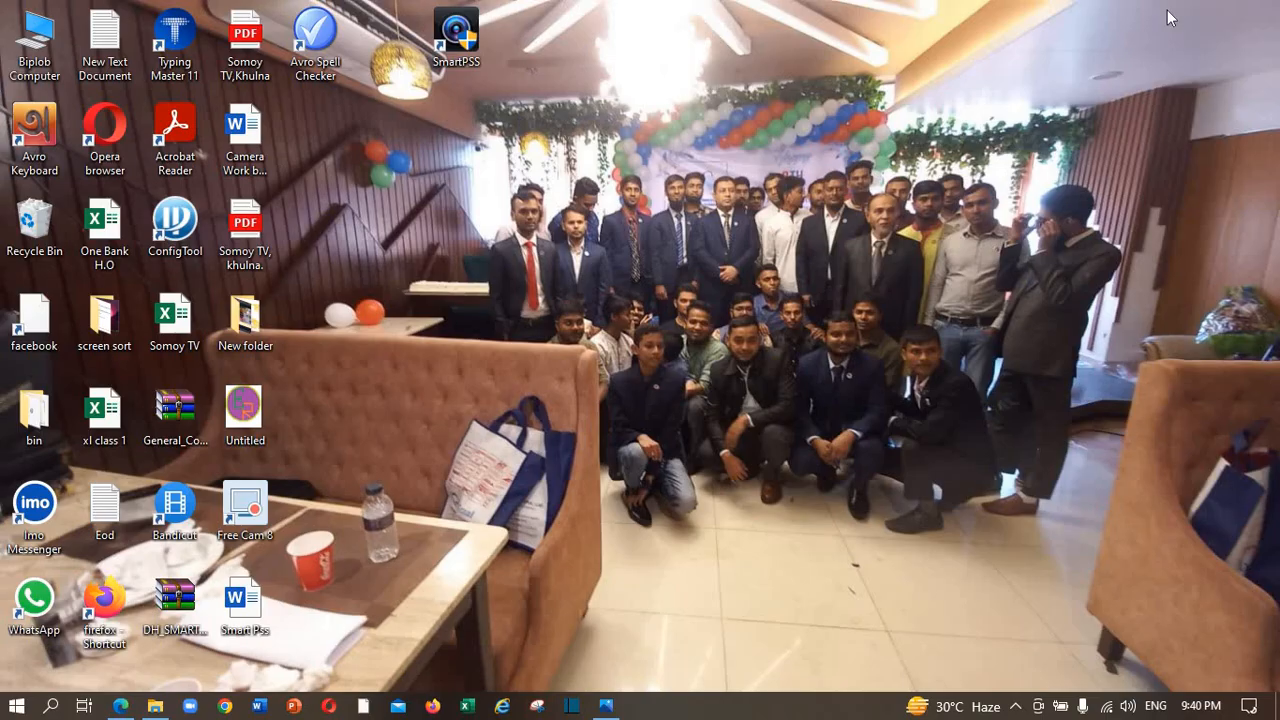